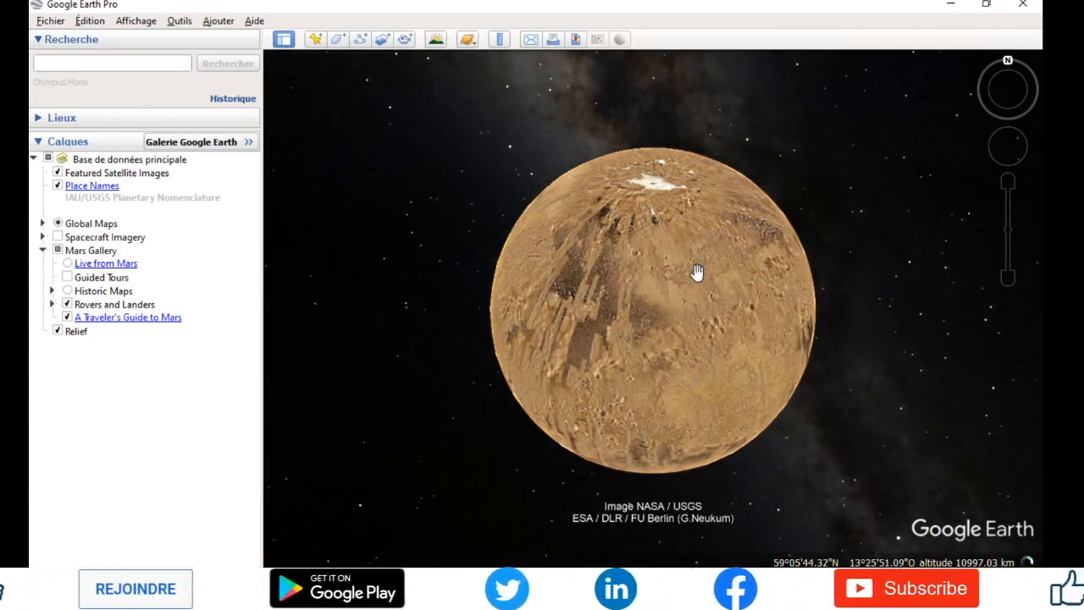
- Rotate the Mars globe below the north polar cap and examine the Cydonia Mensae region from closer altitude
key("Left")
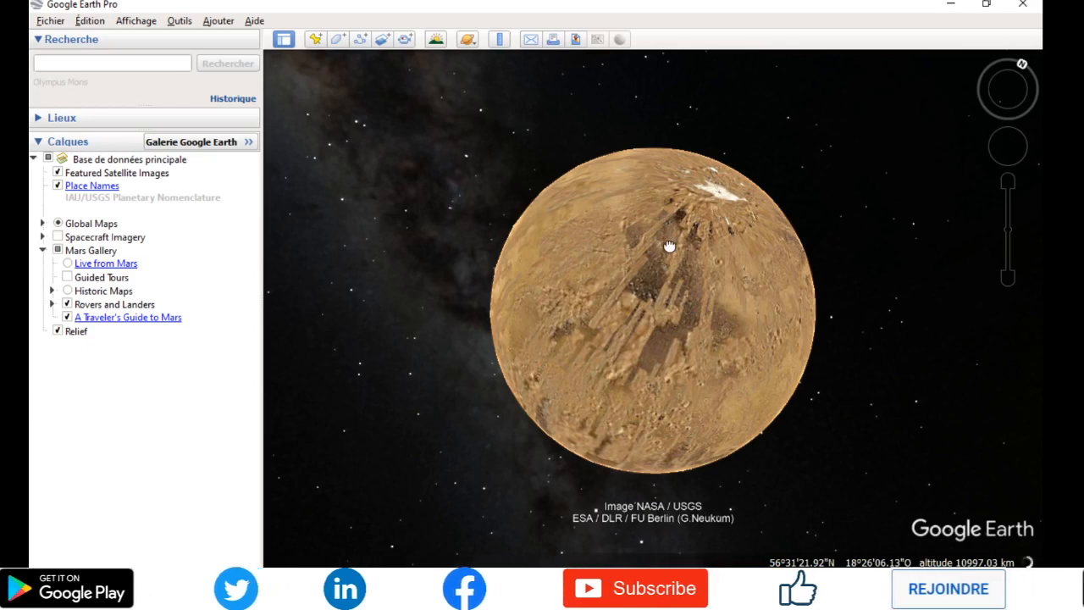
left_click_drag(670, 247, 672, 261)
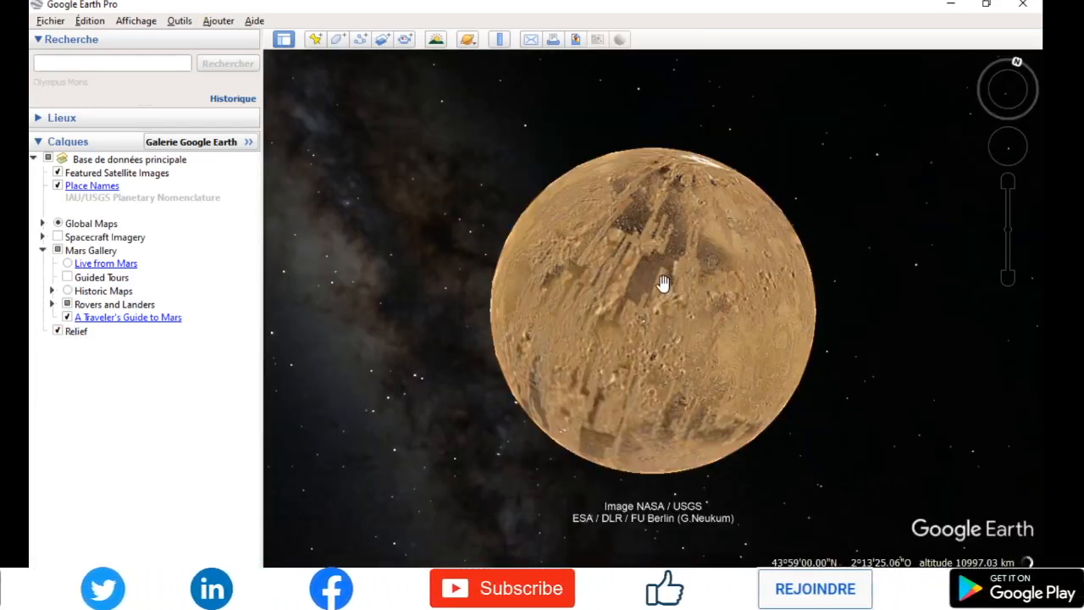
scroll(694, 268, "up", 2)
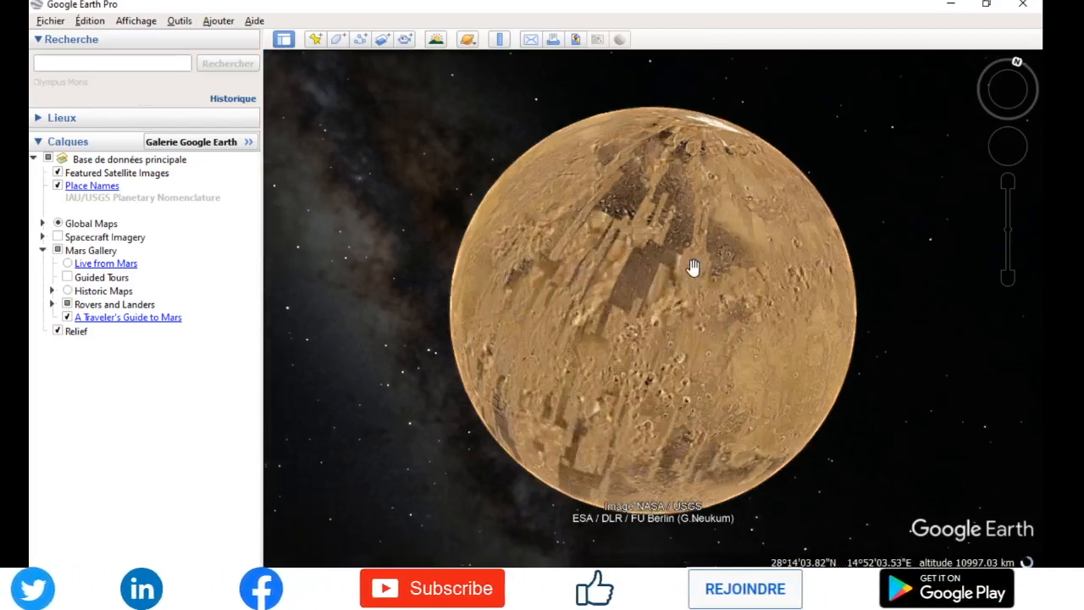
scroll(690, 254, "up", 2)
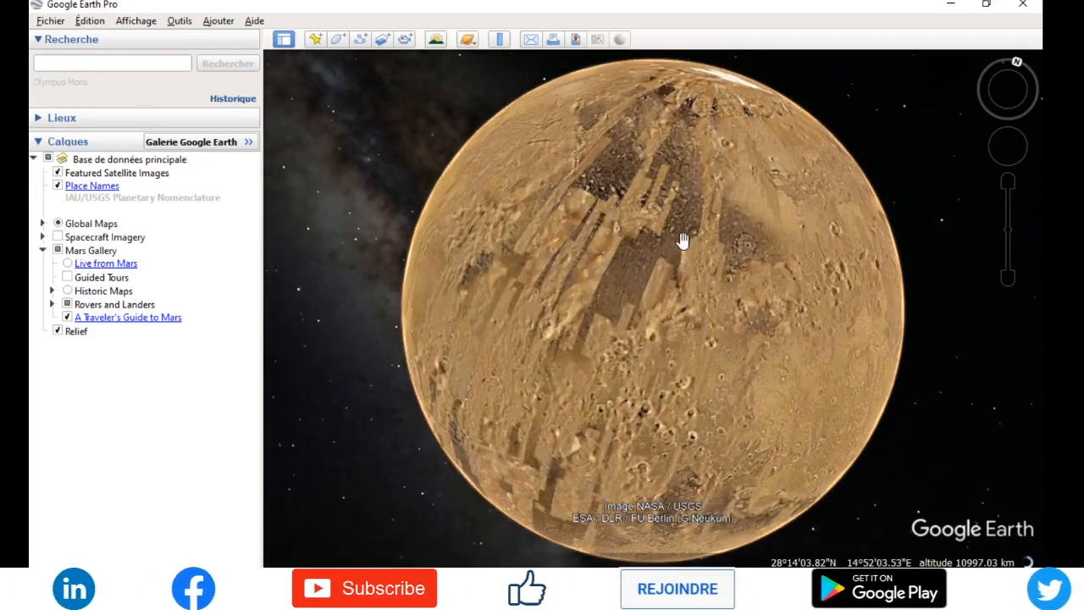
scroll(666, 238, "down", 2)
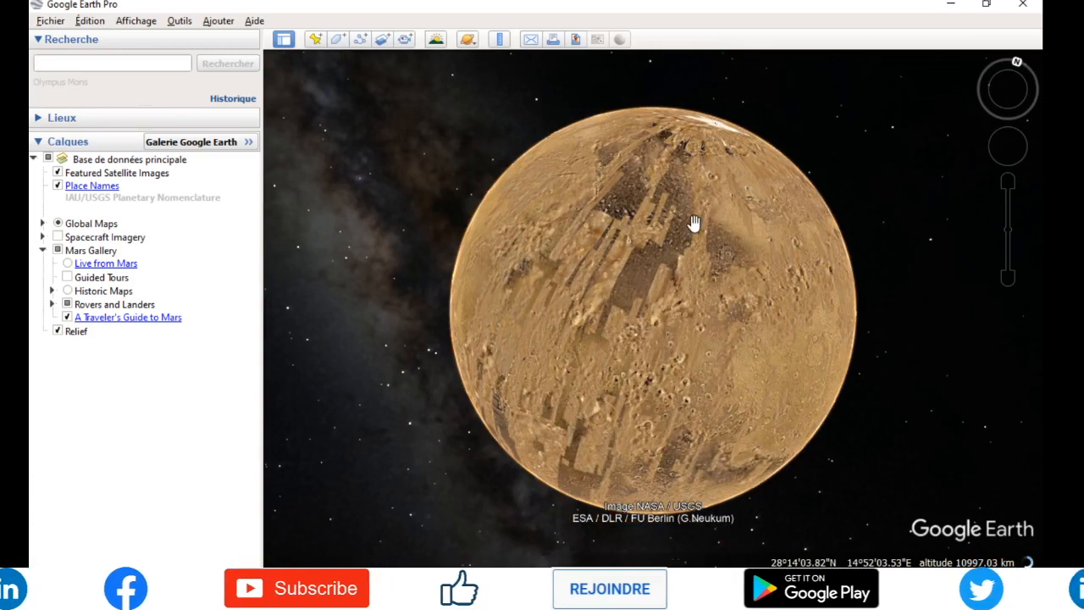
scroll(689, 281, "up", 2)
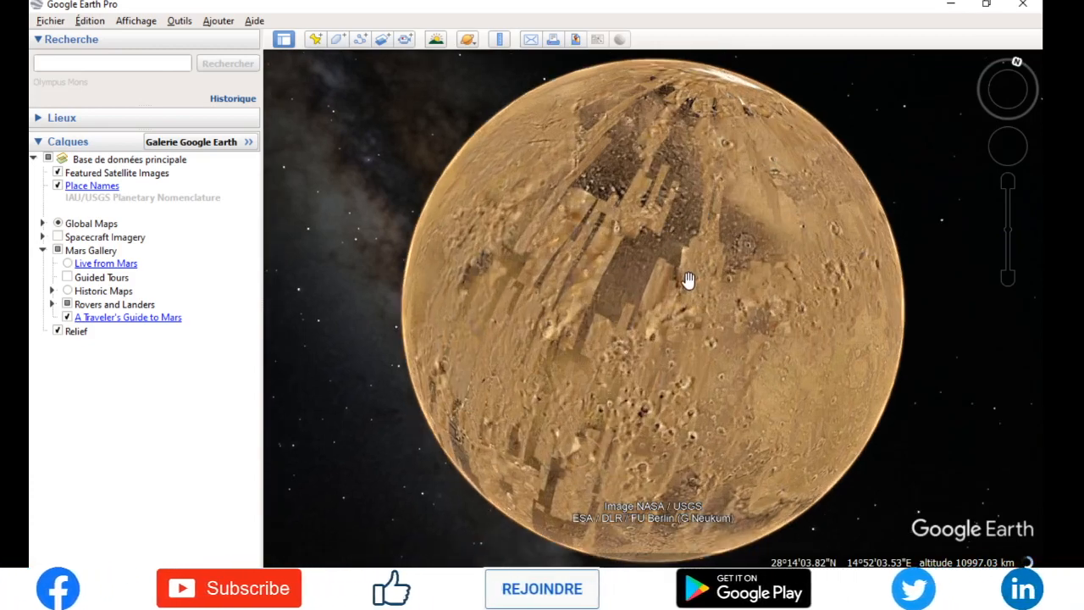
scroll(688, 279, "up", 2)
scroll(687, 278, "up", 2)
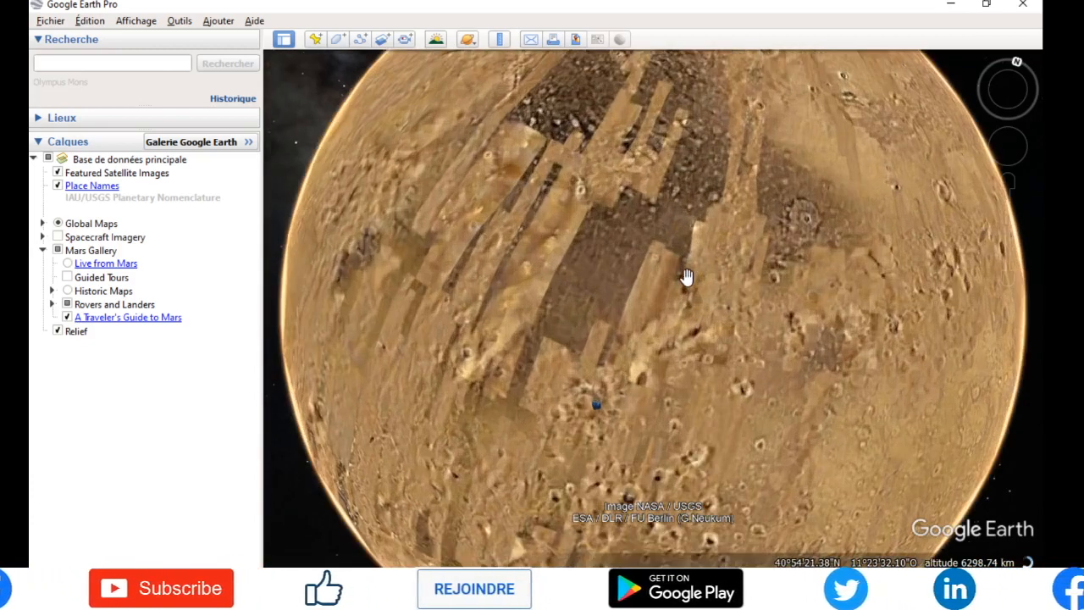
scroll(681, 288, "up", 2)
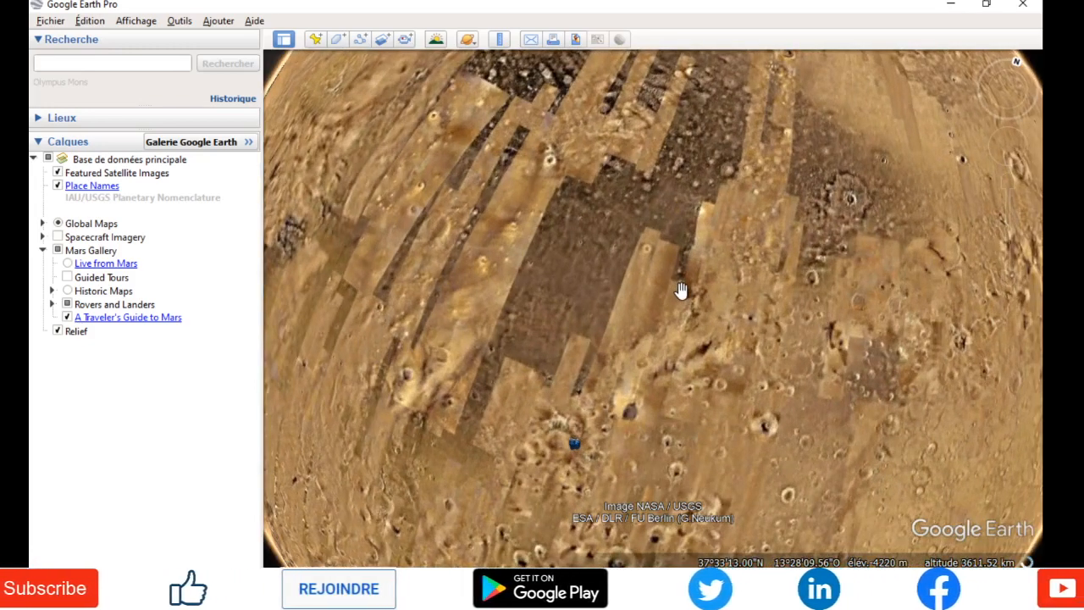
scroll(681, 290, "up", 2)
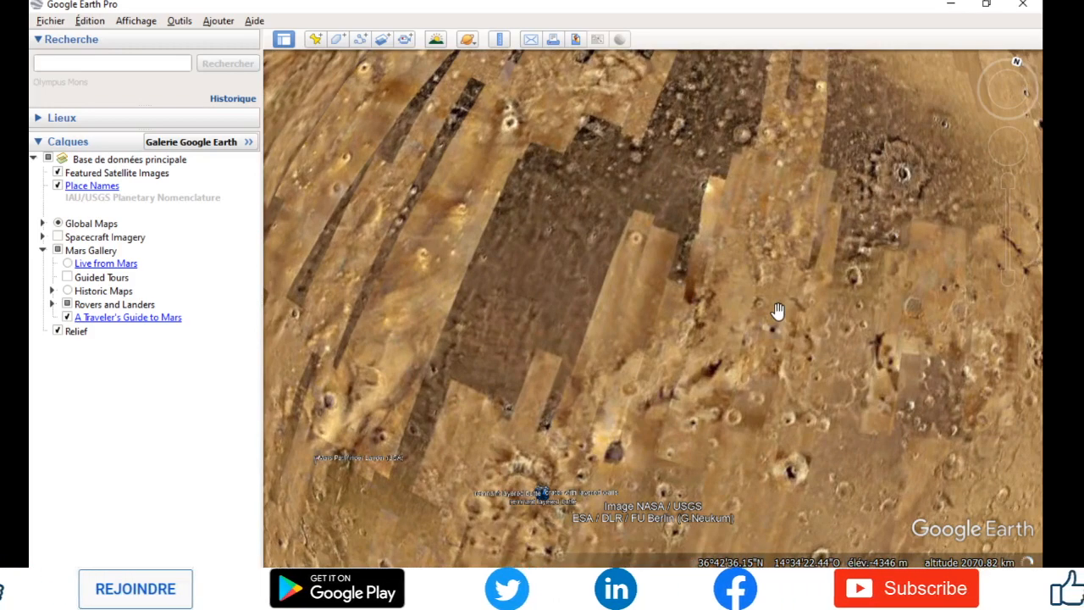
scroll(775, 312, "up", 3)
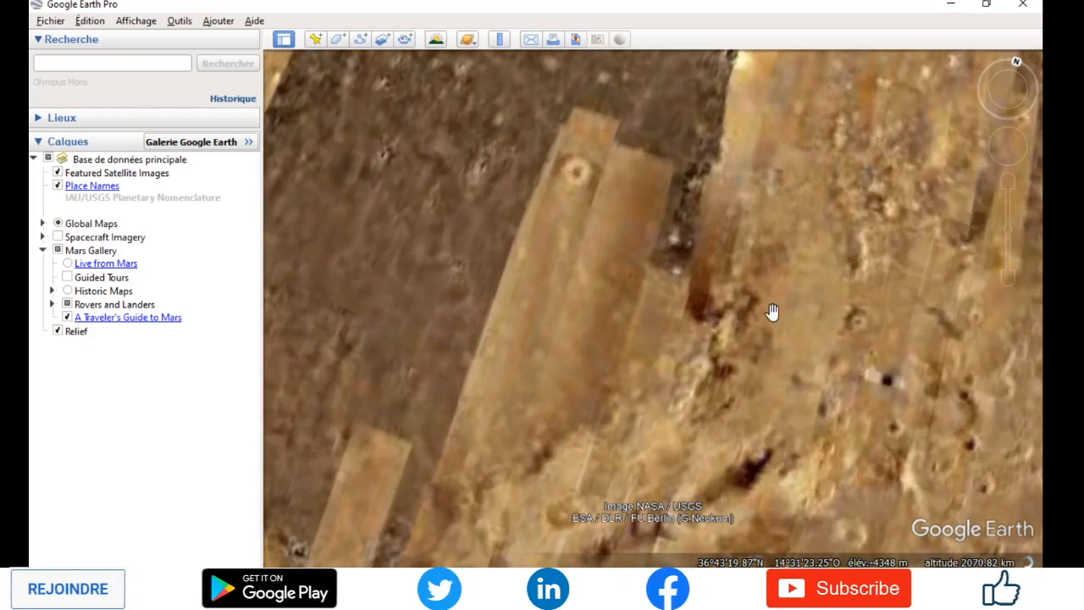
scroll(772, 312, "up", 2)
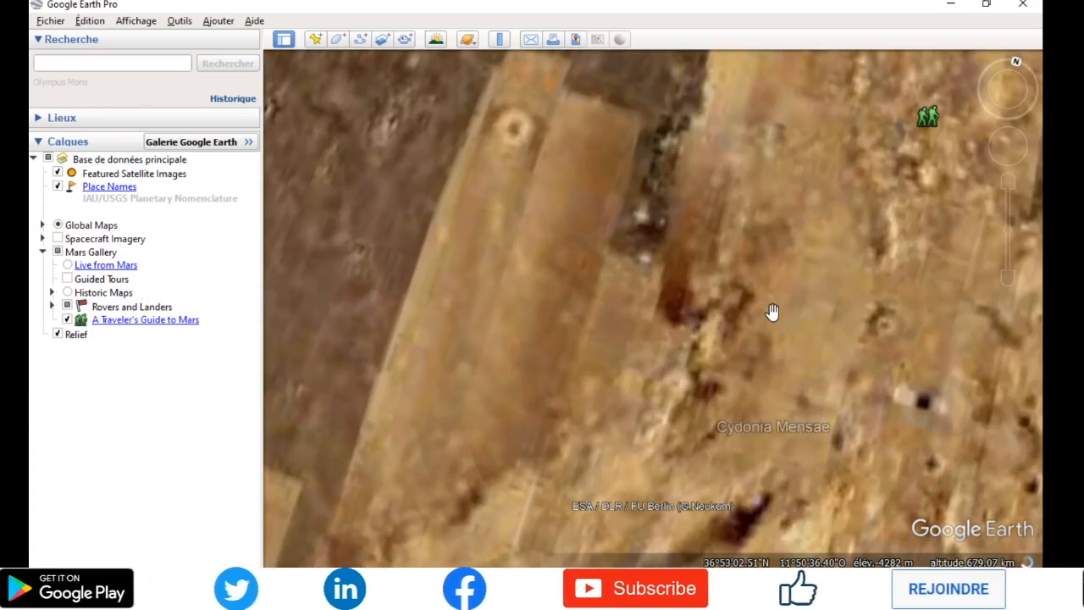
- Examine the dark terrain northwest of Cydonia Mensae and the bright-rimmed small crater within it at close range
scroll(770, 310, "up", 1)
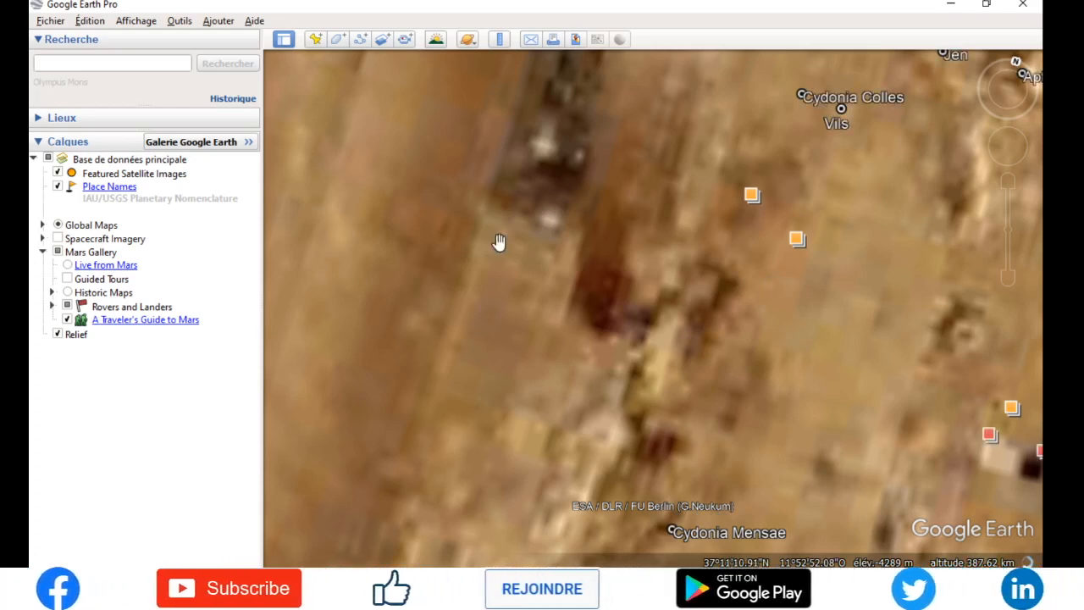
scroll(495, 227, "up", 2)
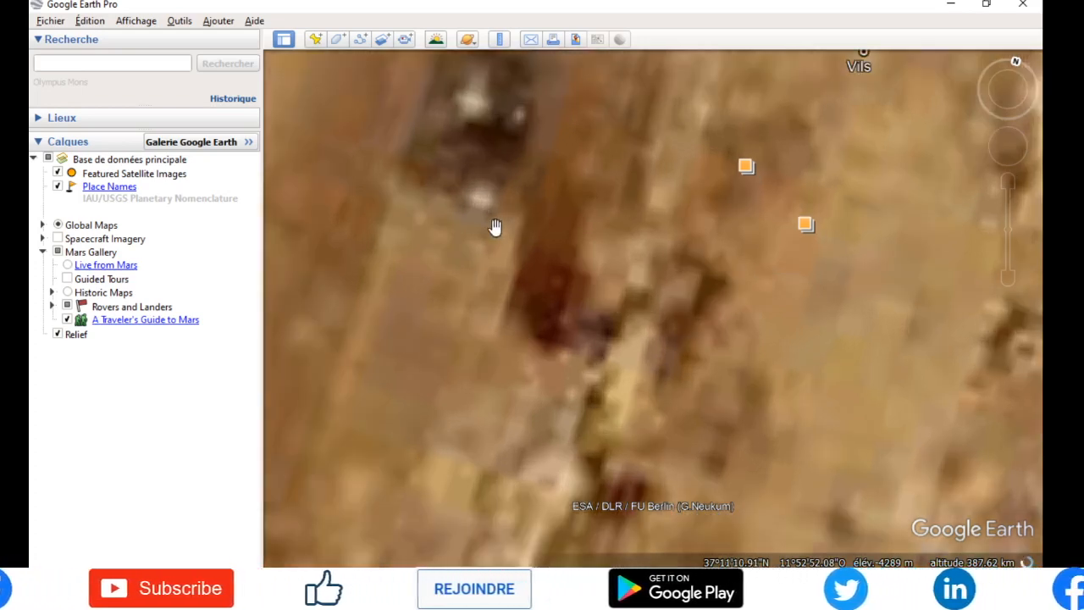
scroll(496, 227, "up", 2)
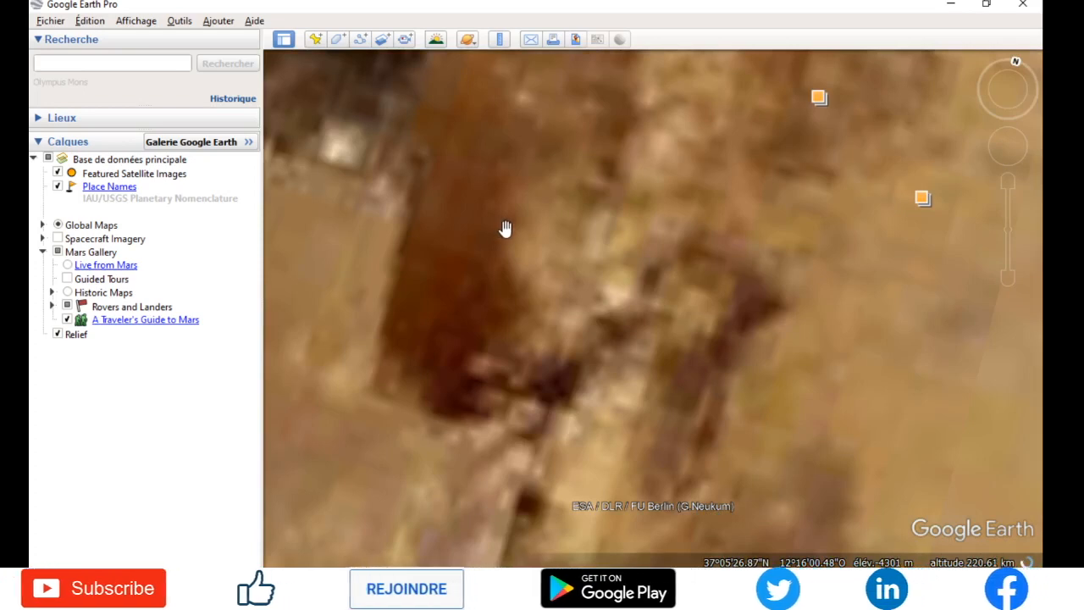
scroll(521, 232, "up", 1)
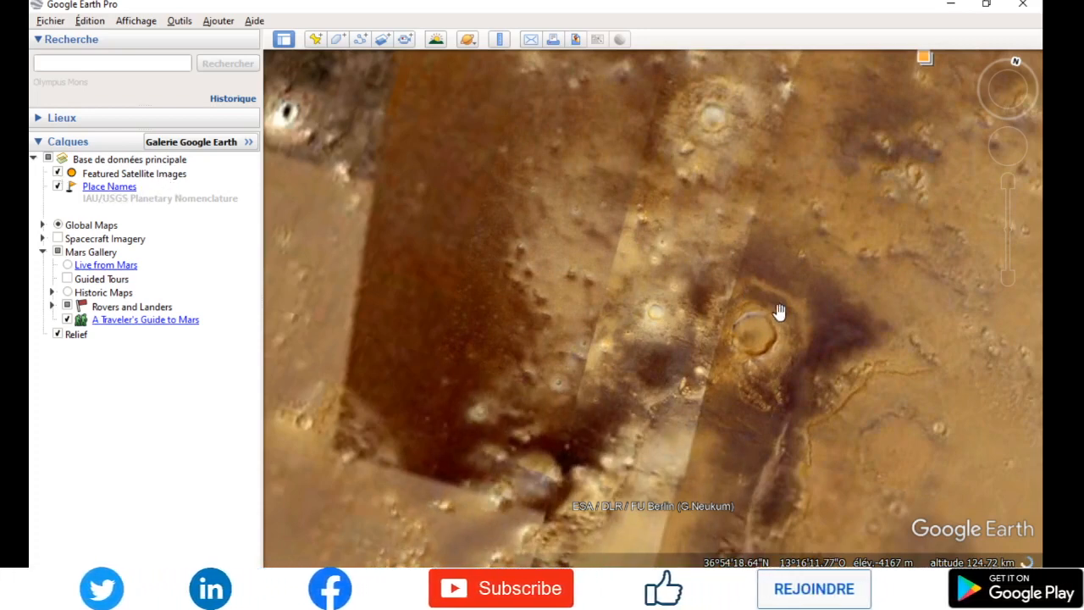
middle_click_drag(741, 288, 648, 298)
scroll(648, 298, "up", 1)
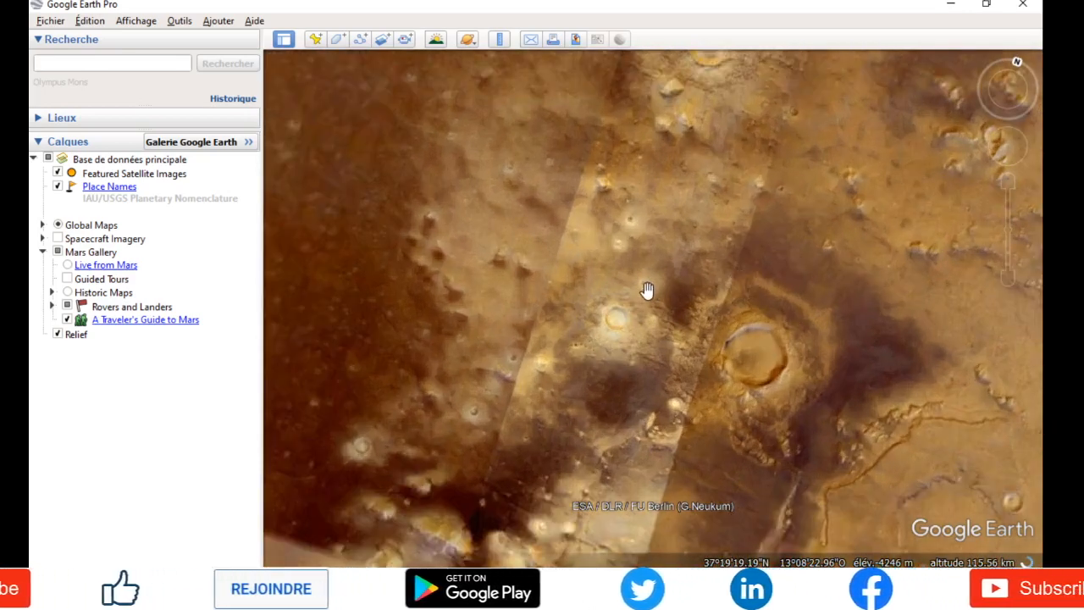
scroll(640, 285, "up", 3)
scroll(640, 283, "up", 5)
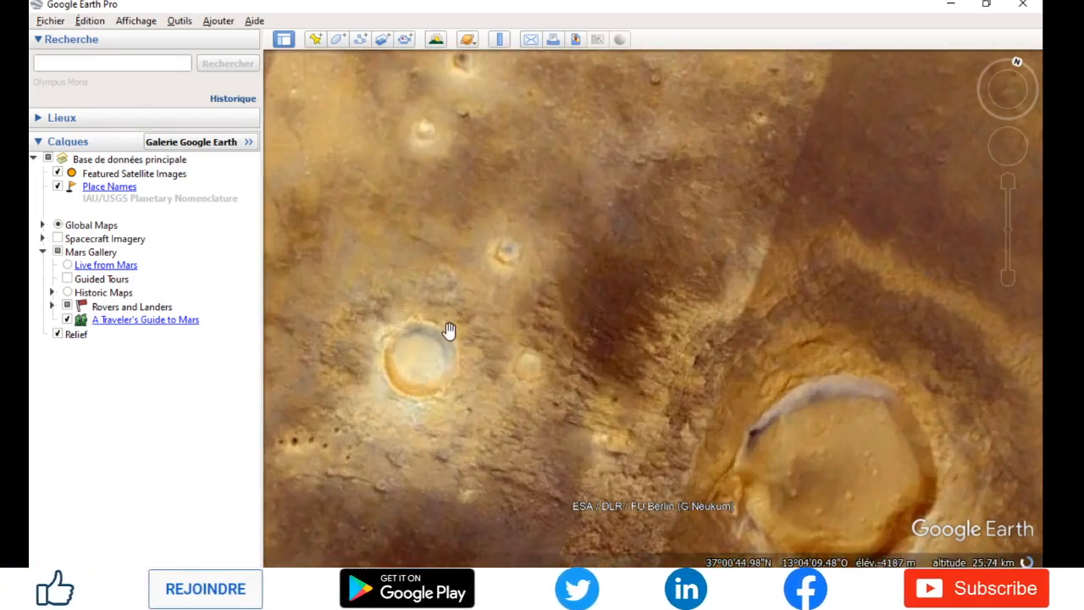
scroll(615, 315, "up", 3)
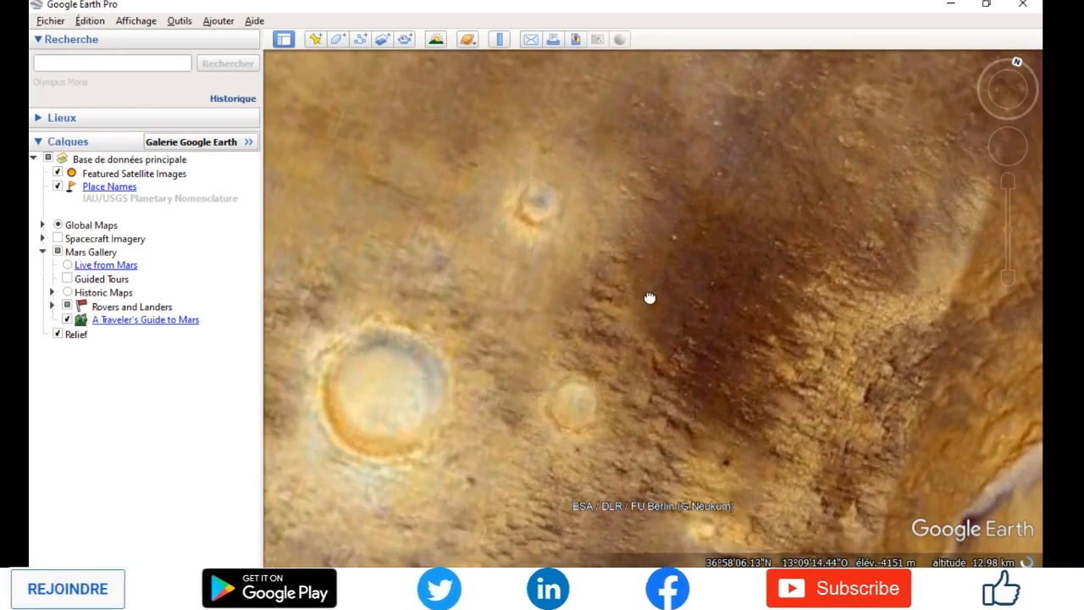
left_click_drag(410, 374, 520, 327)
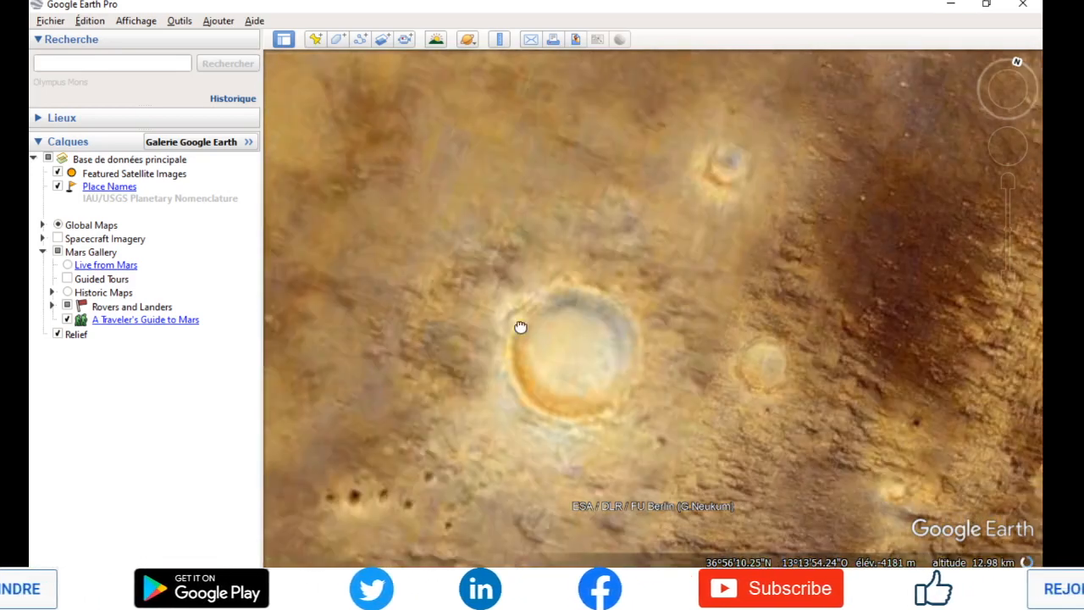
- Examine the large crater with the dark patch on its floor, southeast of the small bright-rimmed crater
scroll(525, 355, "up", 5)
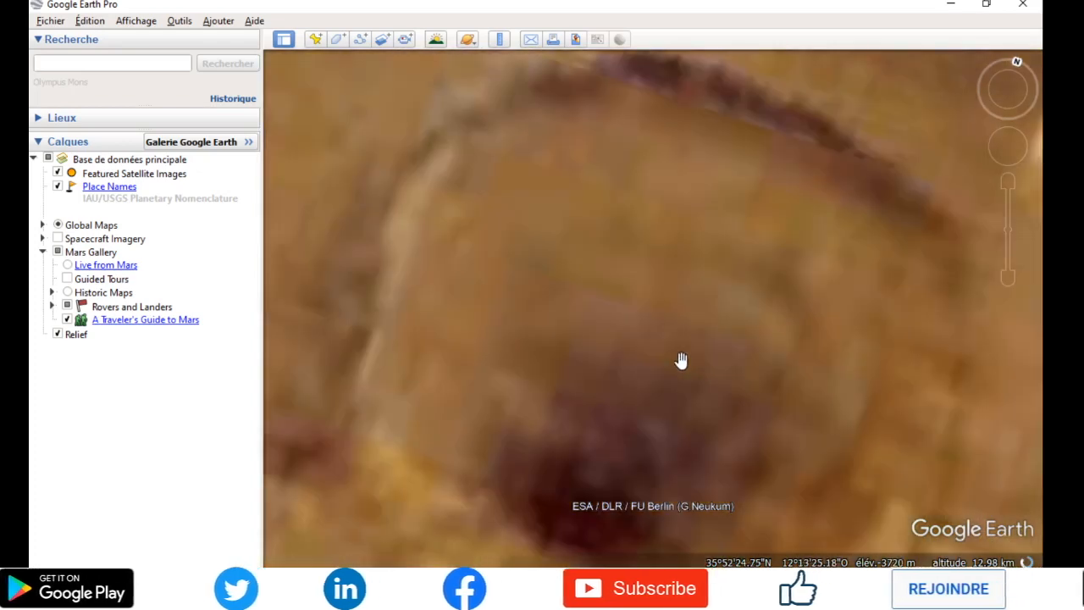
scroll(681, 361, "down", 2)
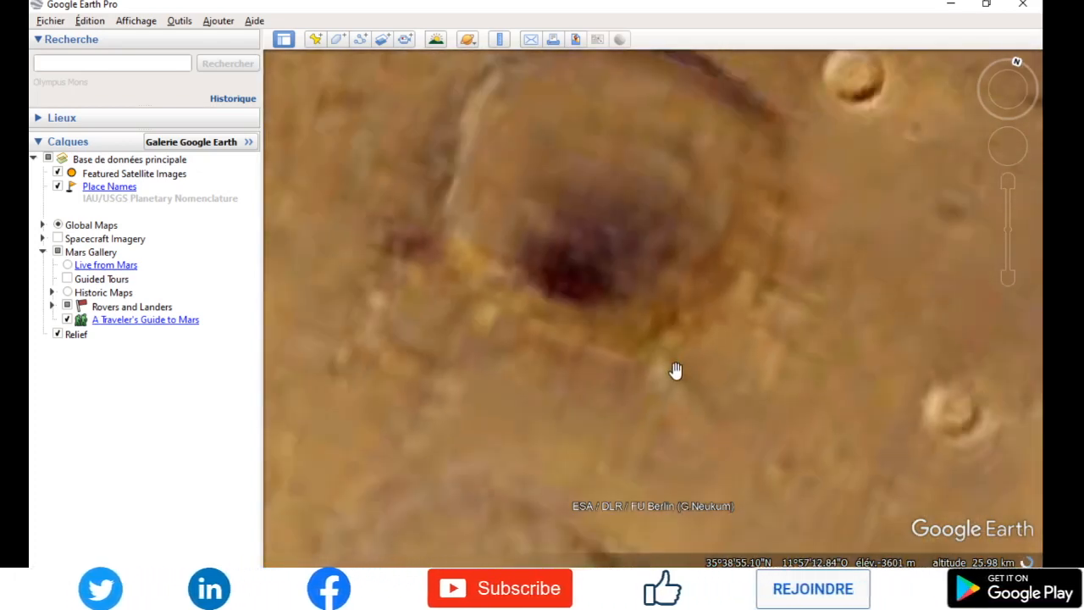
scroll(670, 351, "down", 3)
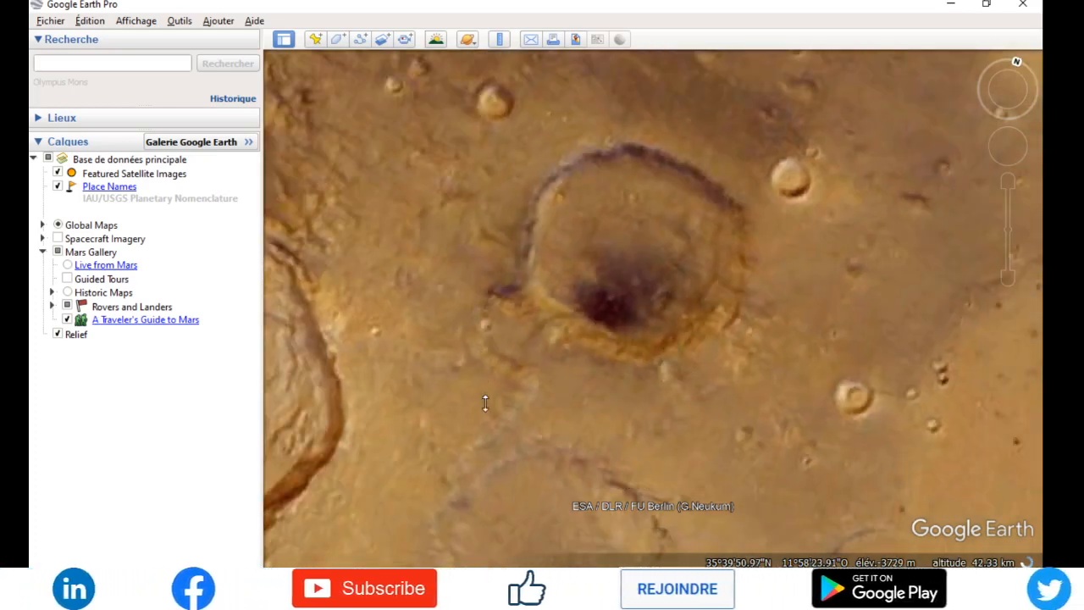
scroll(468, 310, "up", 1)
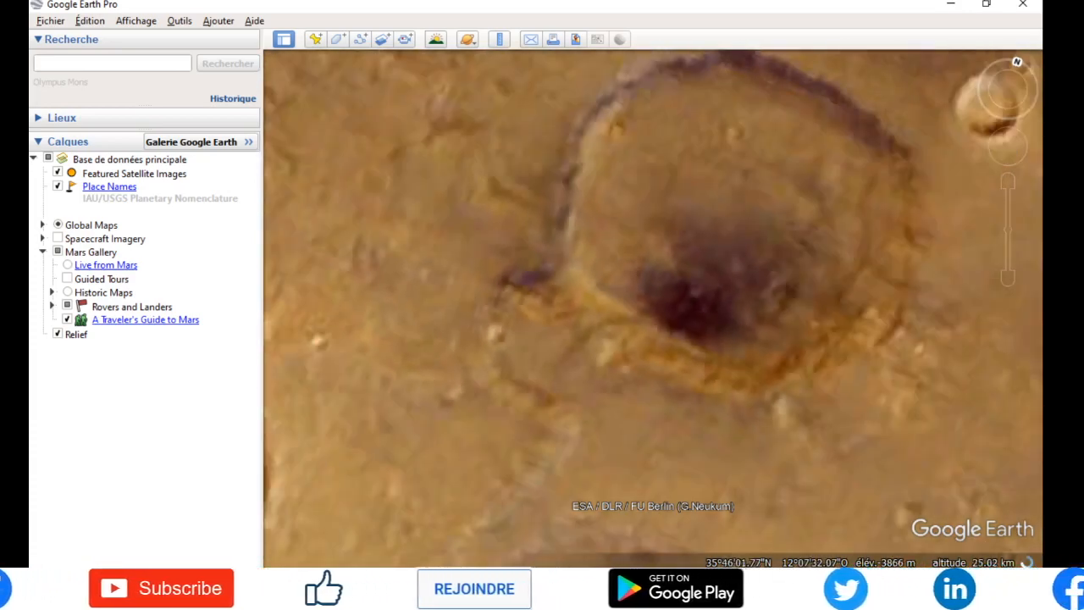
- Move north and look around the dark-floored crater, examining its shadowed northern rim up close and from farther out
mouse_move(1012, 142)
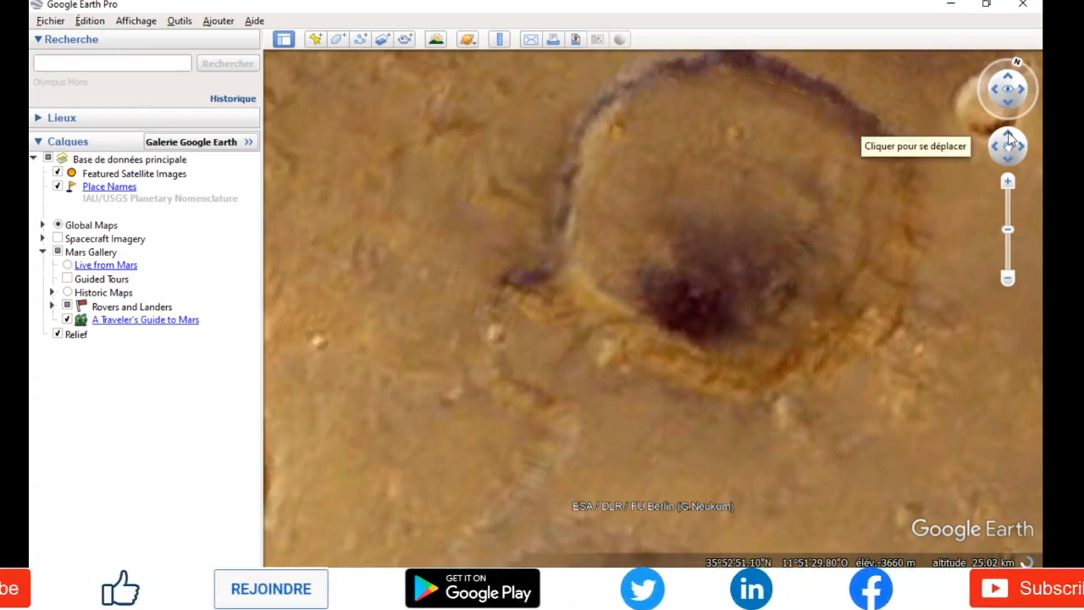
left_click(1008, 138)
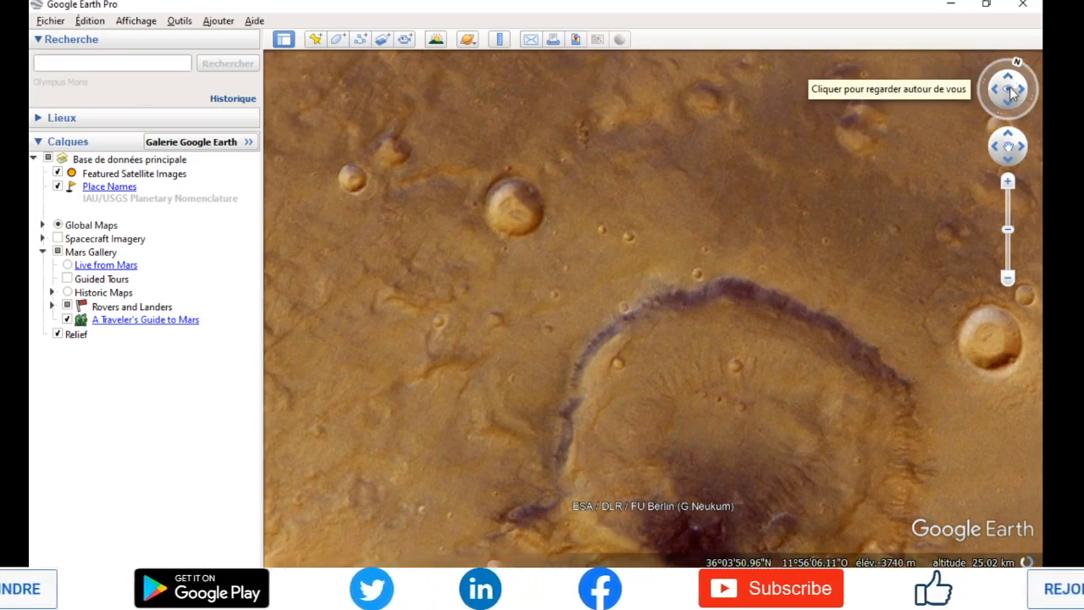
left_click(1013, 93)
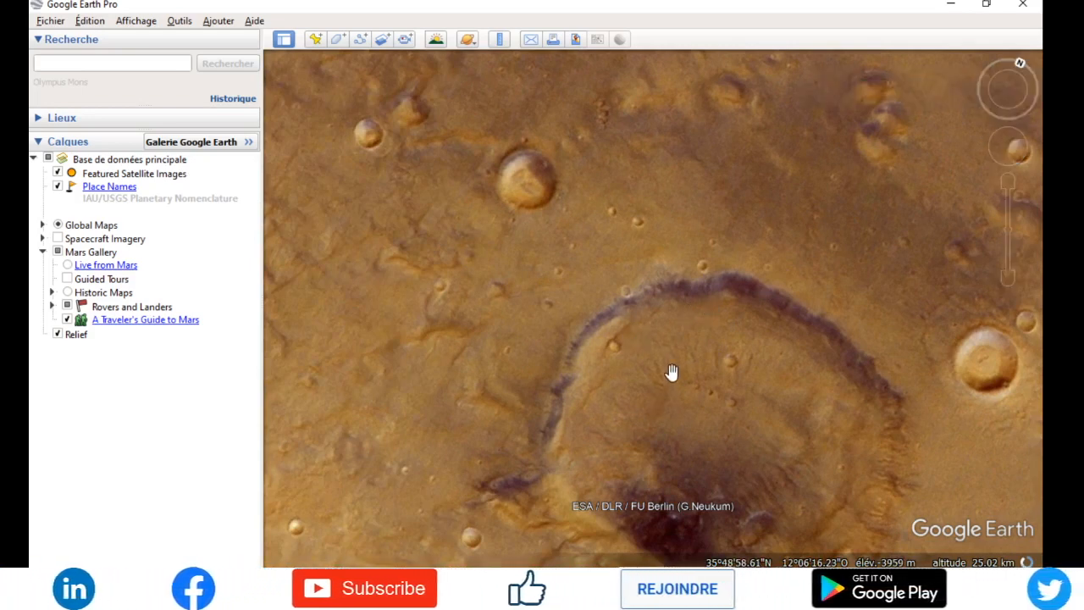
scroll(675, 375, "up", 1)
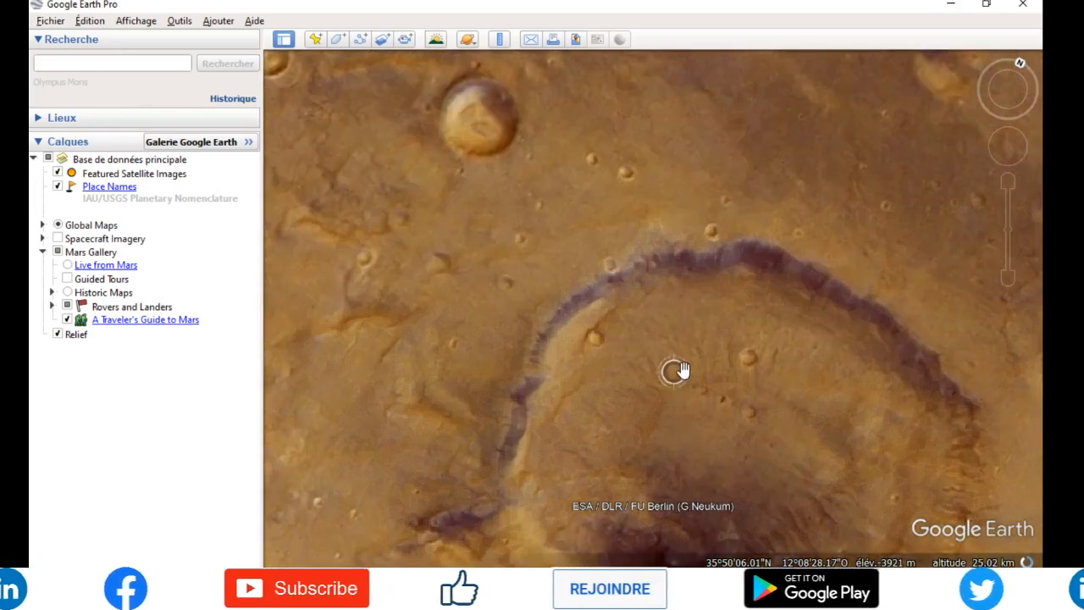
scroll(673, 368, "up", 1)
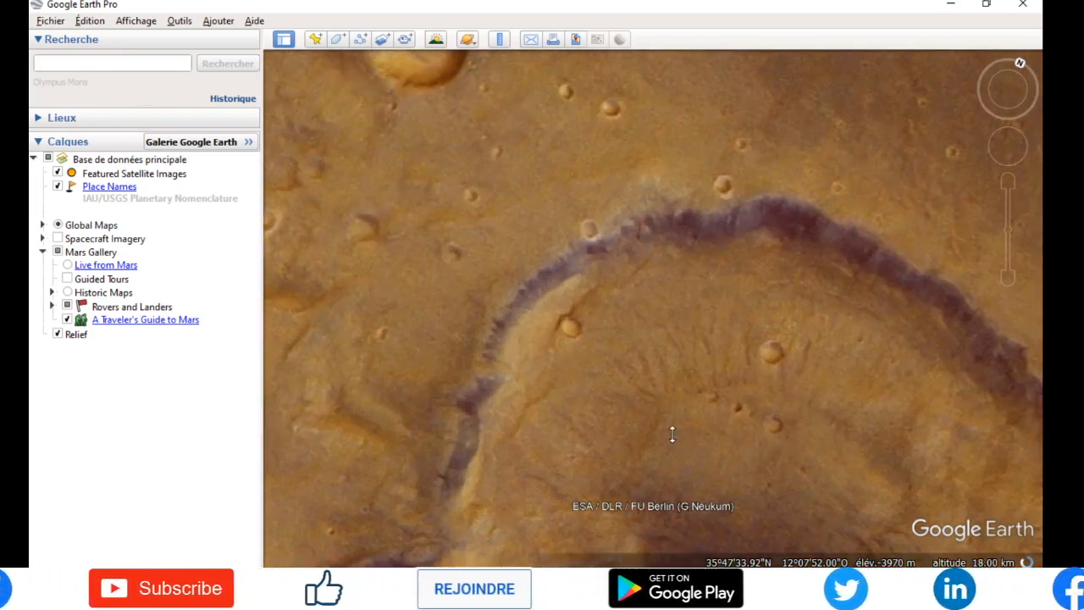
scroll(738, 368, "up", 1)
scroll(703, 453, "up", 1)
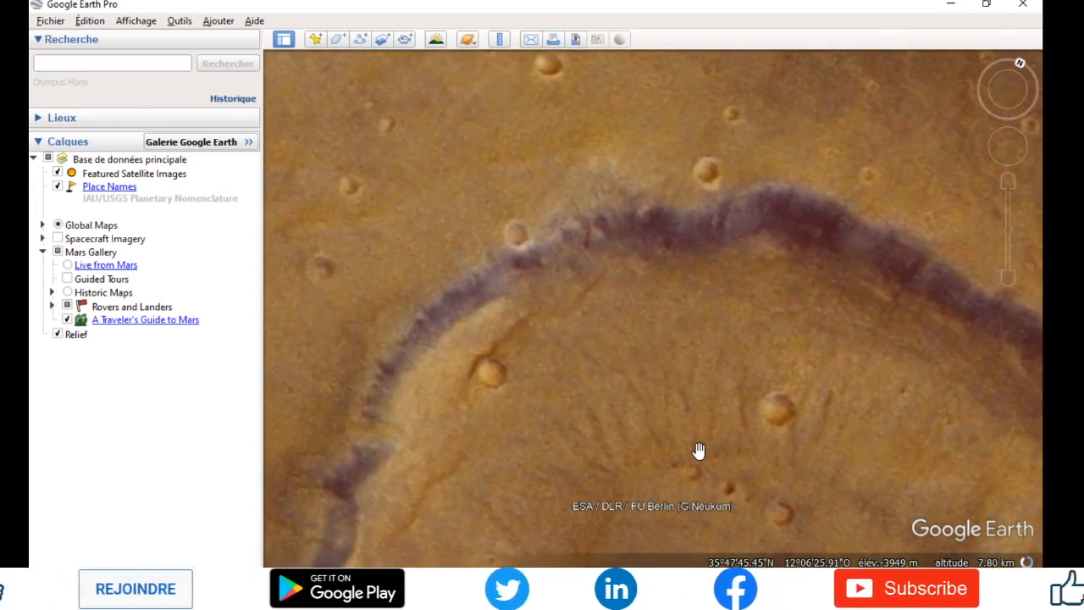
scroll(698, 450, "down", 2)
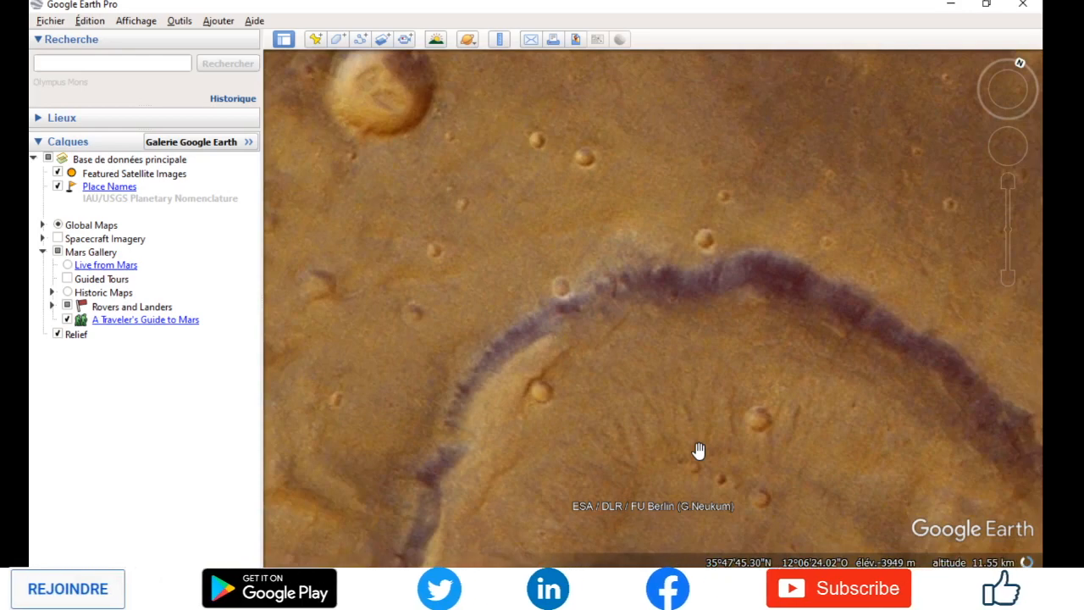
scroll(698, 450, "down", 1)
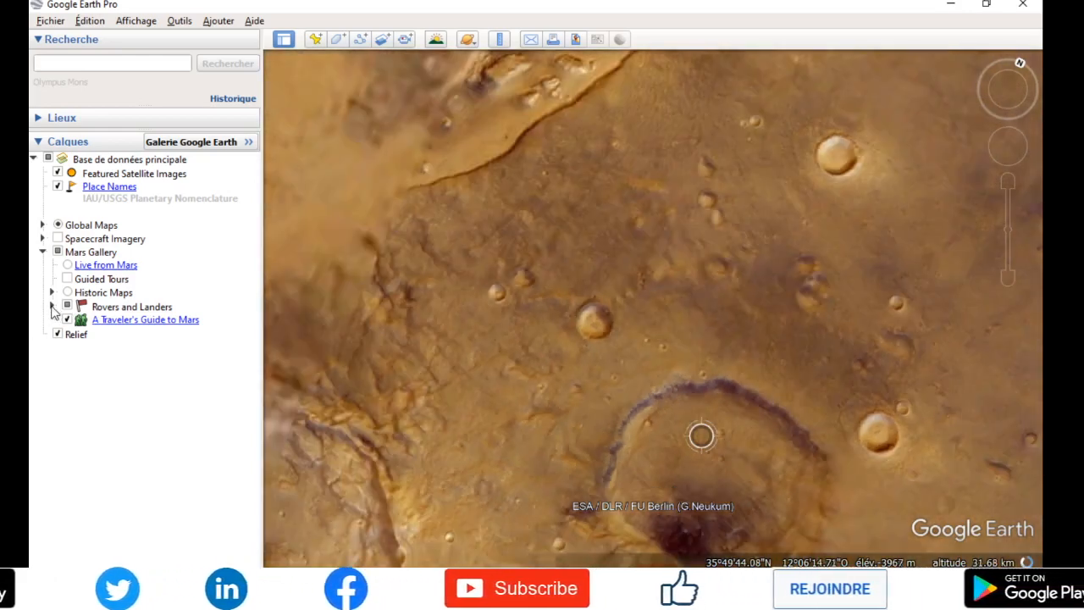
- Expand the Rovers and Landers layer down to the Gale crater landing site and open the MSL Curiosity Rover information
left_click(51, 308)
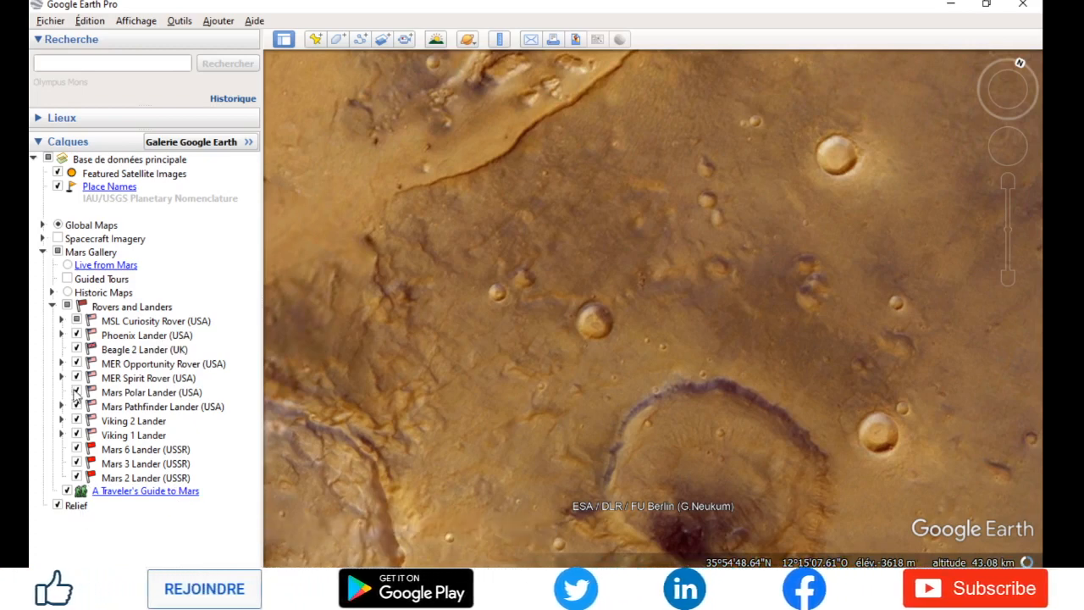
left_click(62, 321)
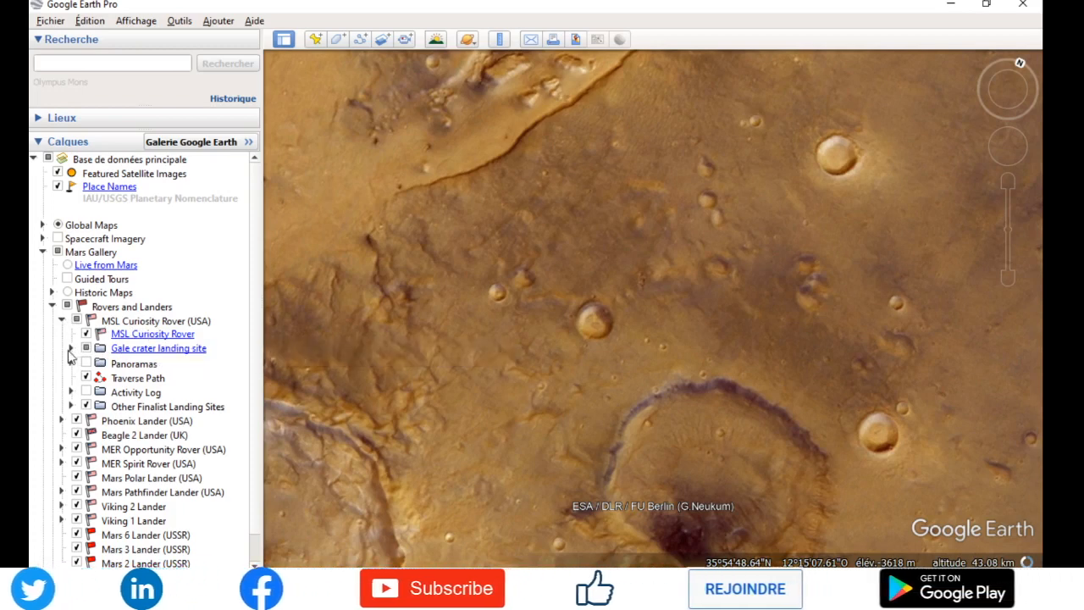
left_click(70, 349)
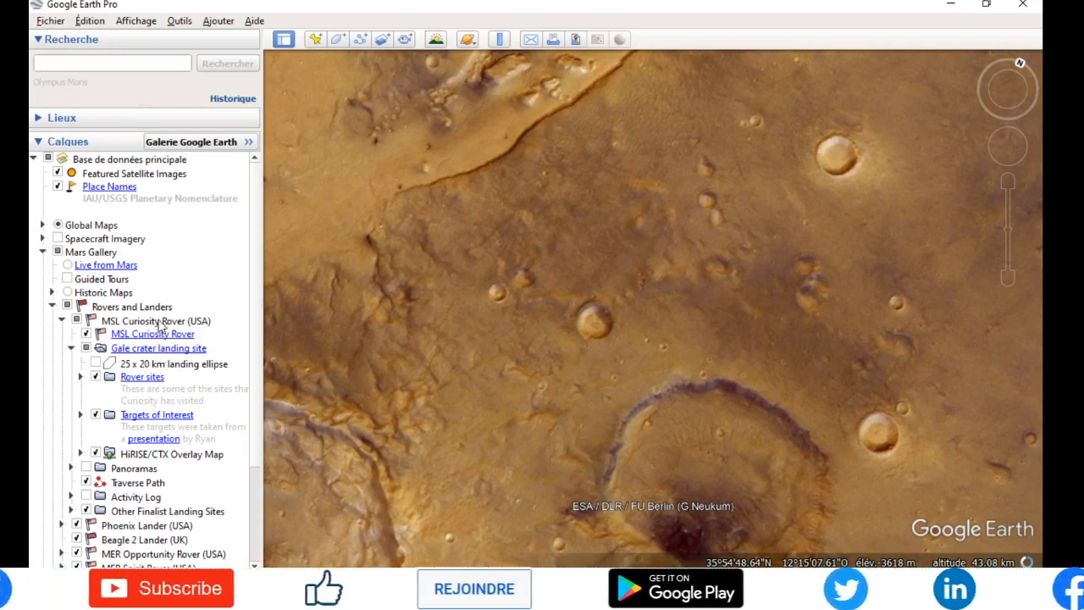
left_click(161, 331)
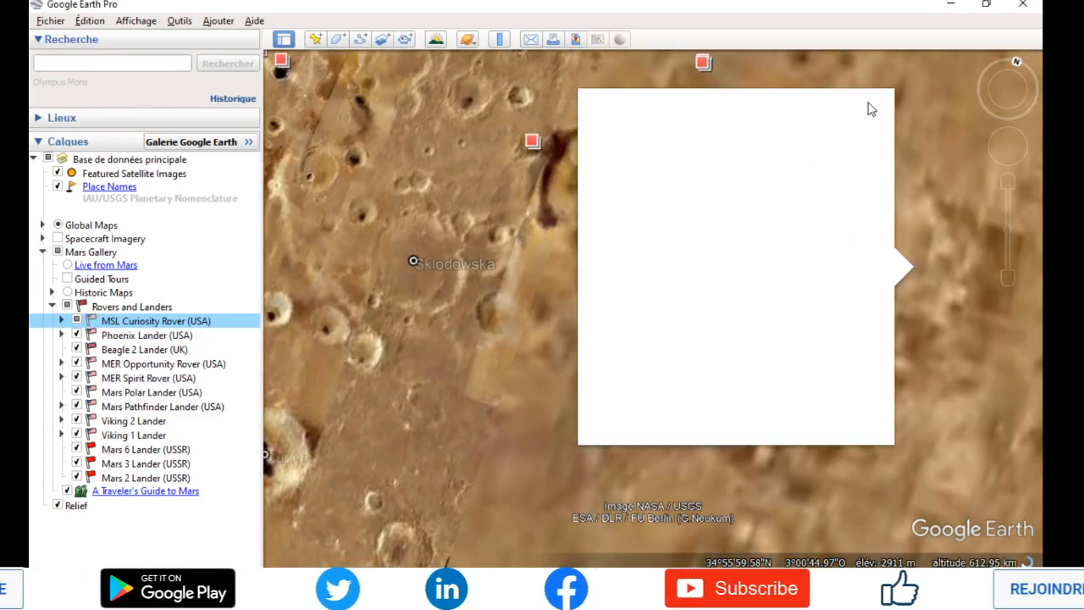
- Open the Curiosity mission website from the rover's information and expand the Historic Maps layer in the Mars Gallery
left_click(871, 109)
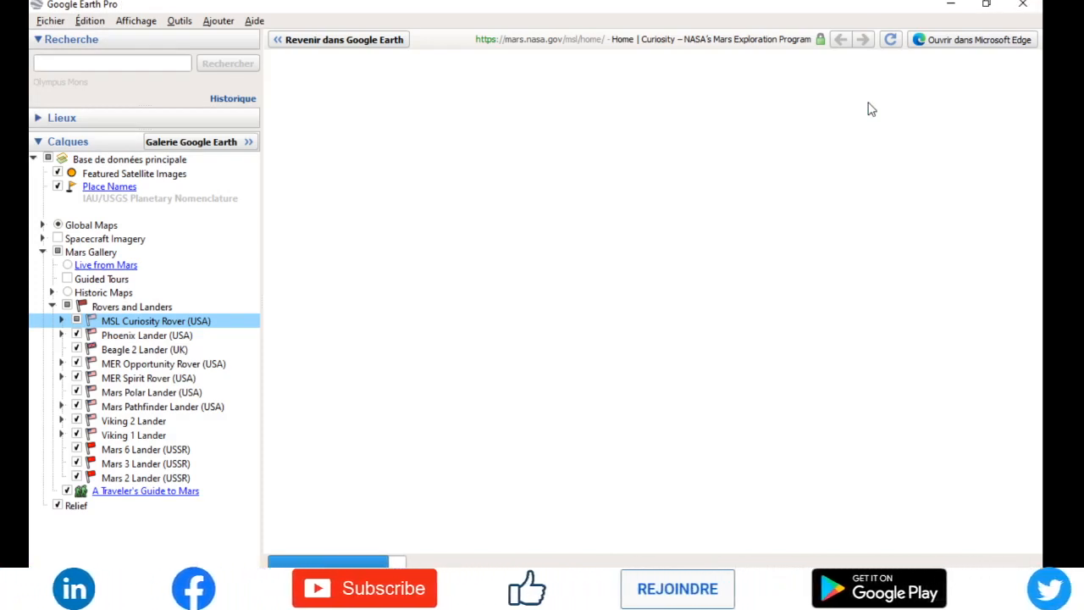
left_click(52, 294)
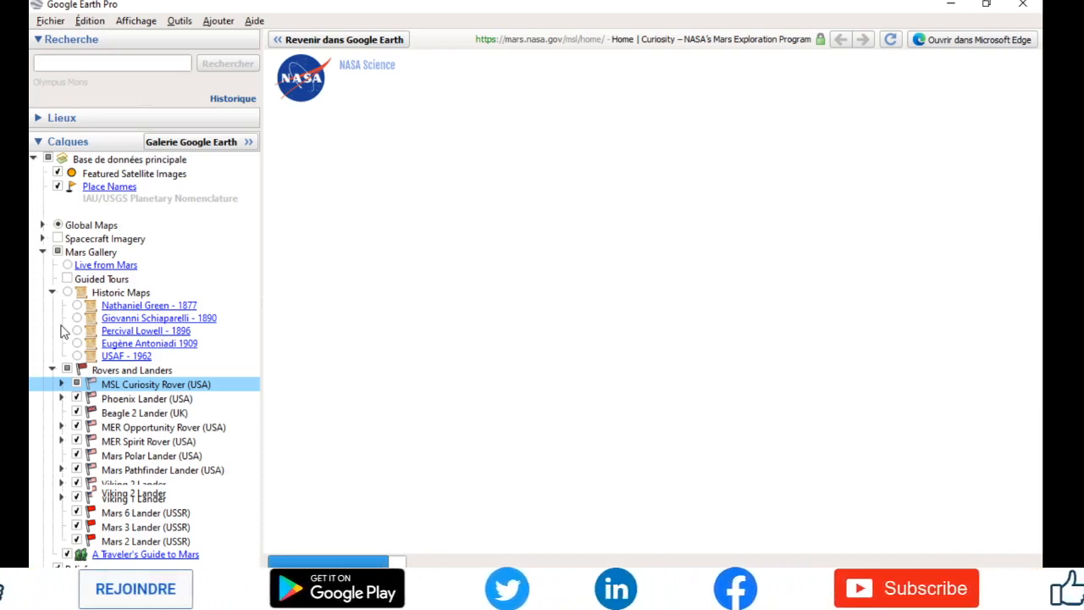
left_click(60, 322)
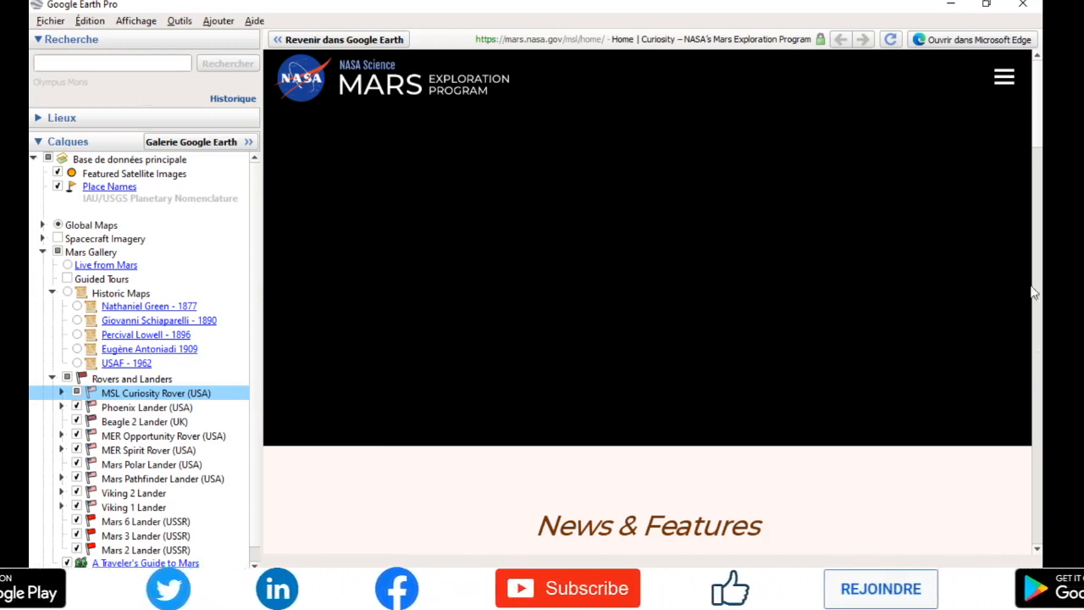
- Look through the Curiosity mission page down to the newsletter section, and return to the Mars view
left_click(1035, 227)
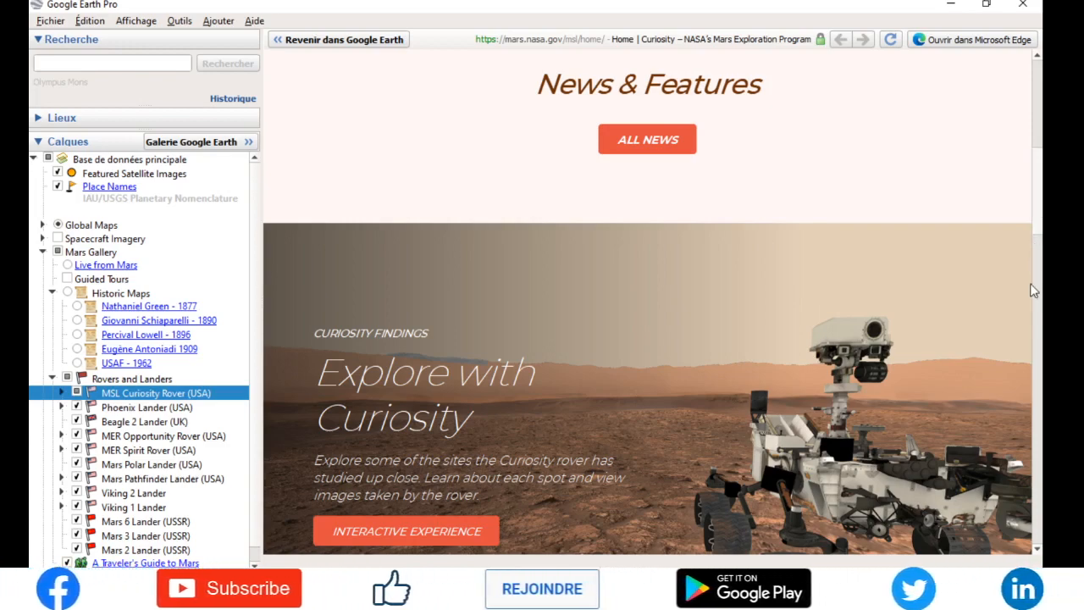
scroll(1032, 310, "down", 5)
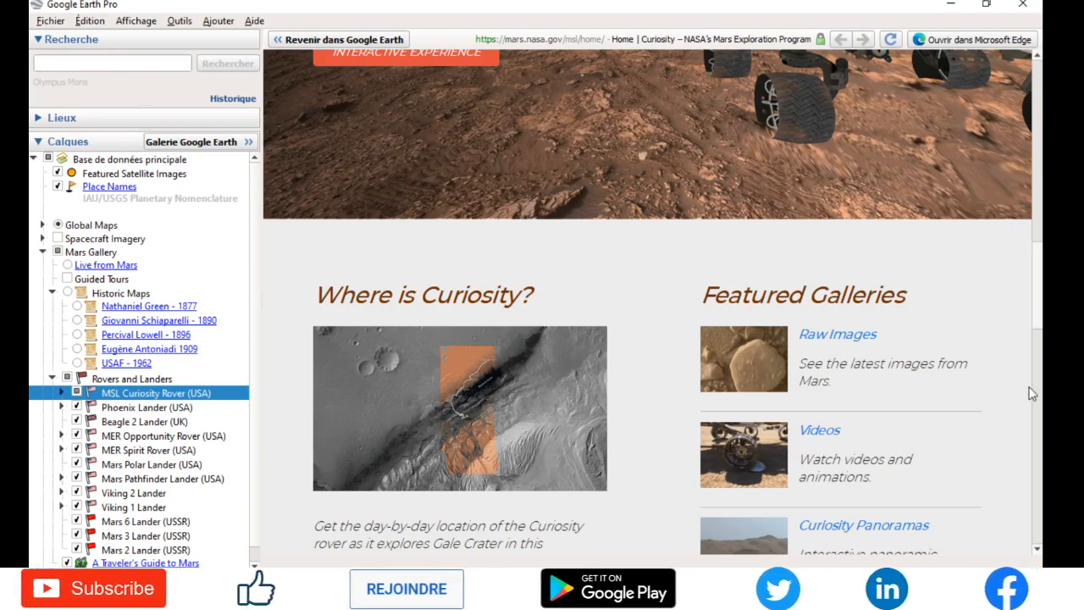
scroll(1029, 398, "down", 3)
scroll(1038, 222, "down", 1)
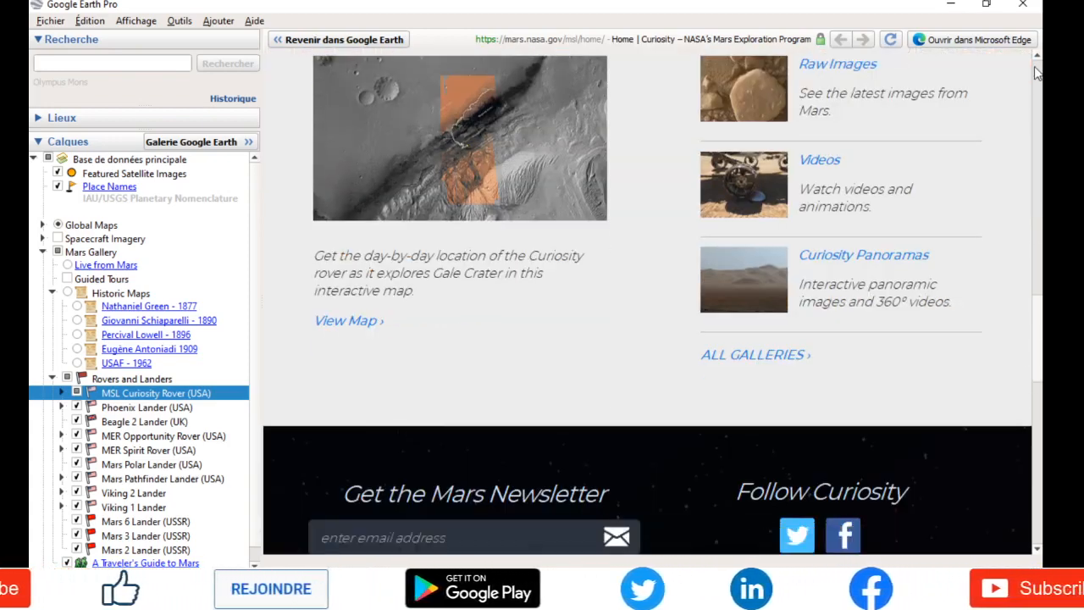
scroll(1036, 73, "up", 18)
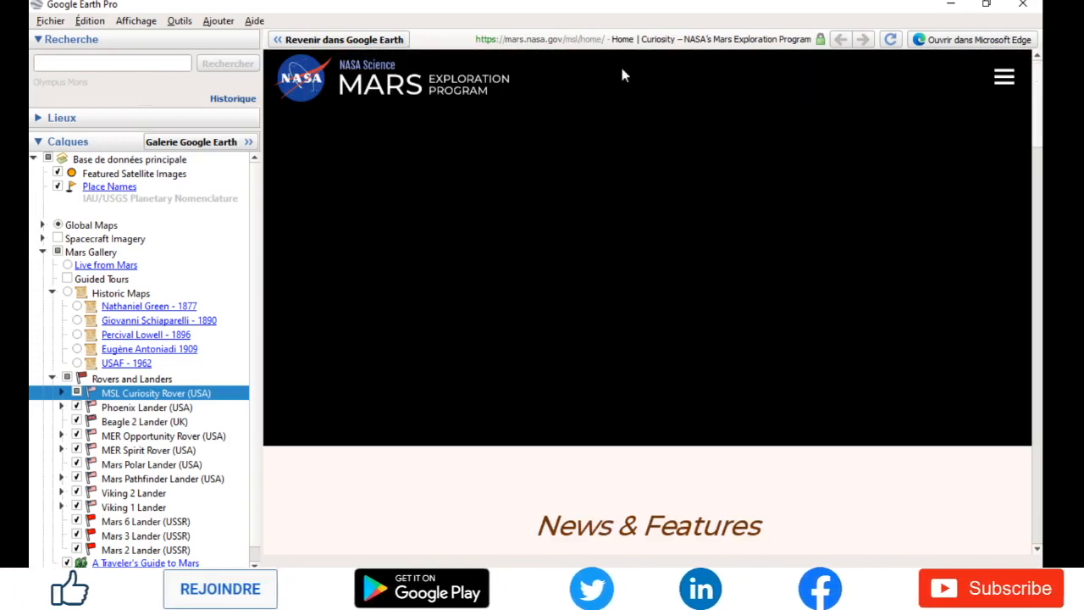
left_click(355, 40)
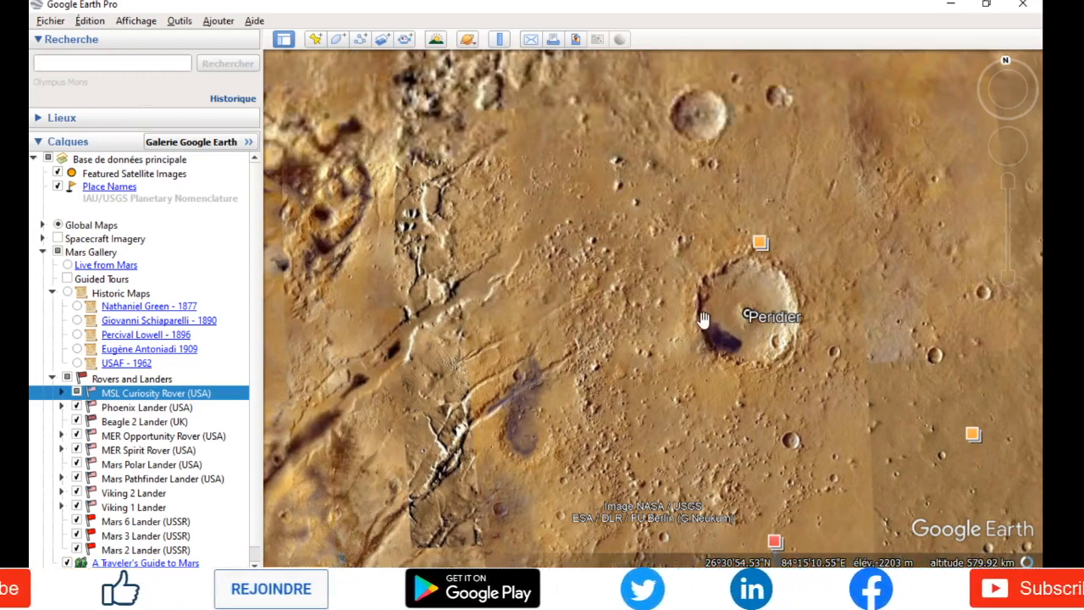
- Examine Peridier crater and the dark patch on its floor at close range
scroll(703, 319, "up", 2)
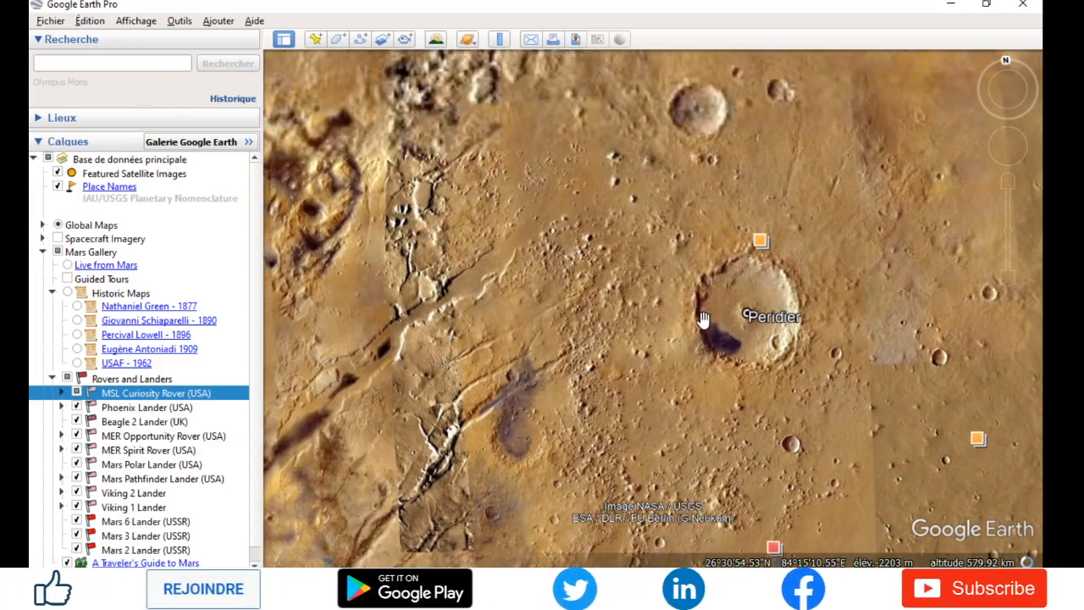
scroll(703, 322, "up", 3)
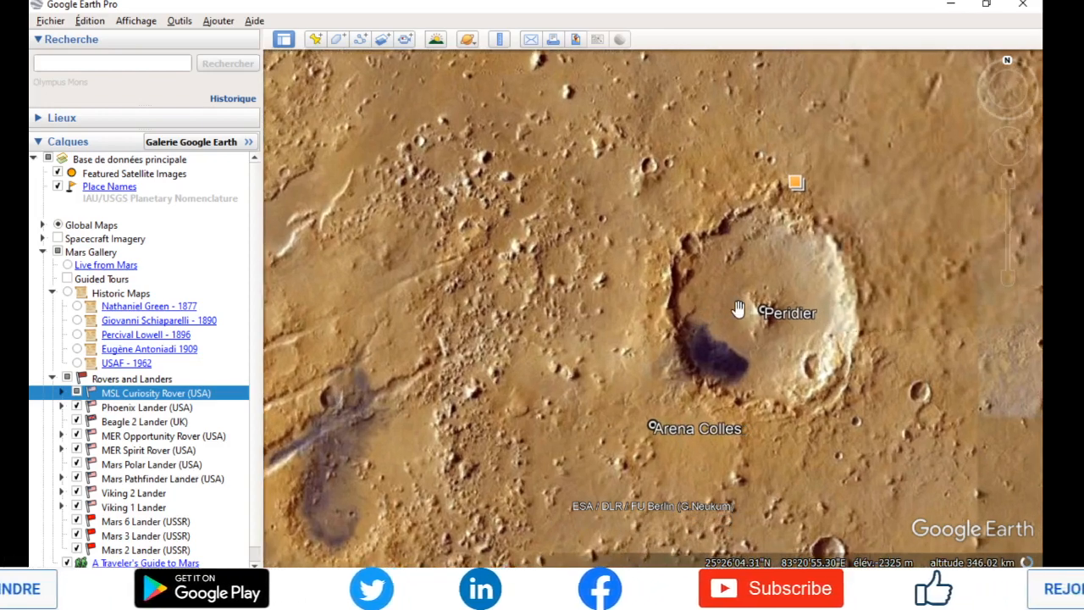
scroll(737, 310, "up", 1)
scroll(733, 310, "up", 1)
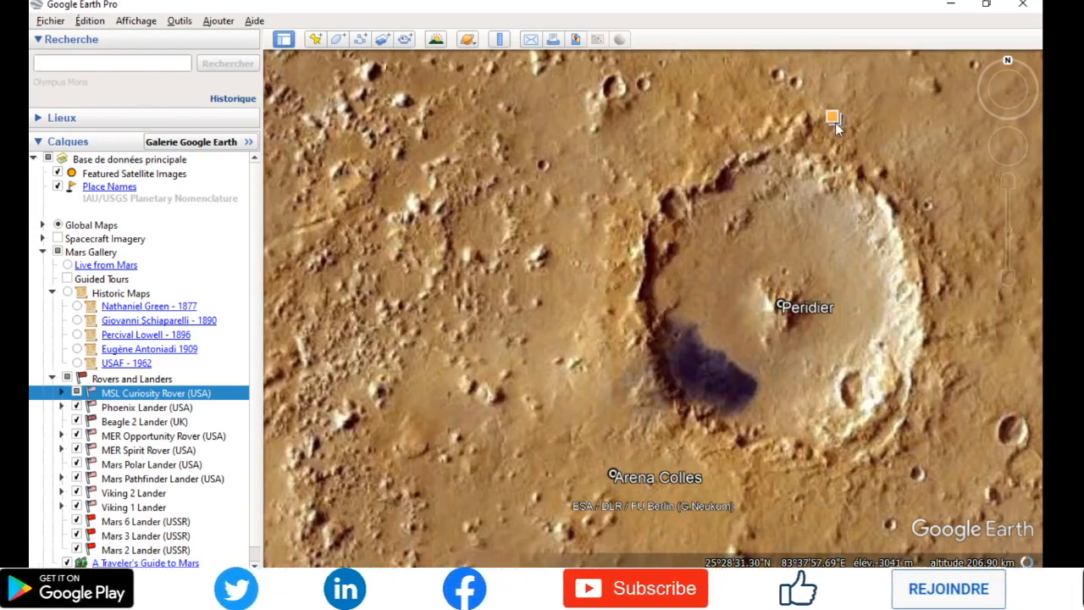
- View the CTX imagery information for the Peridier Crater featured satellite image, and close it
mouse_move(835, 123)
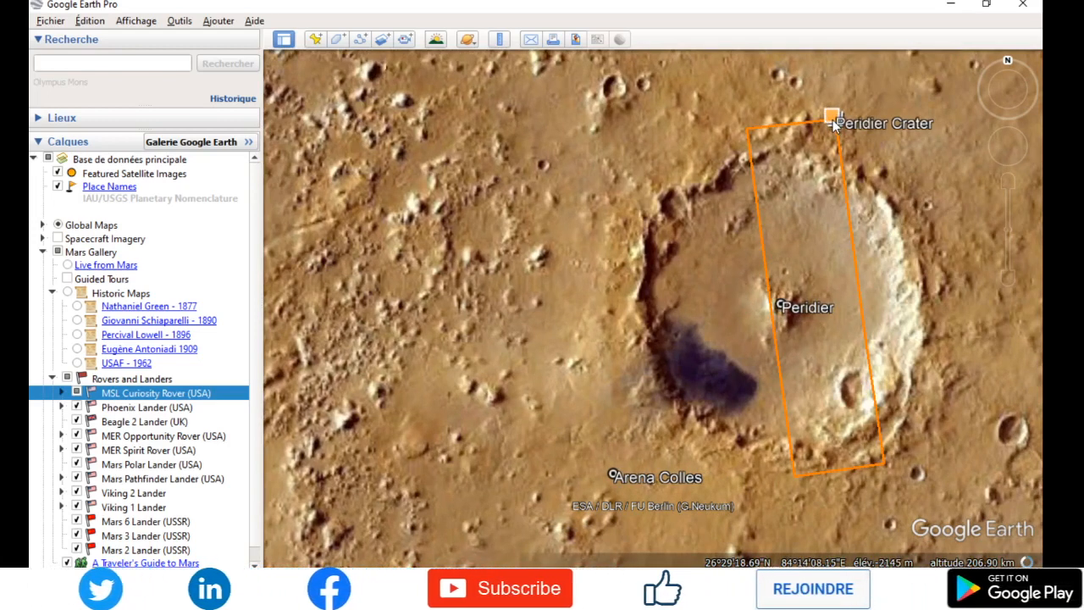
left_click(833, 120)
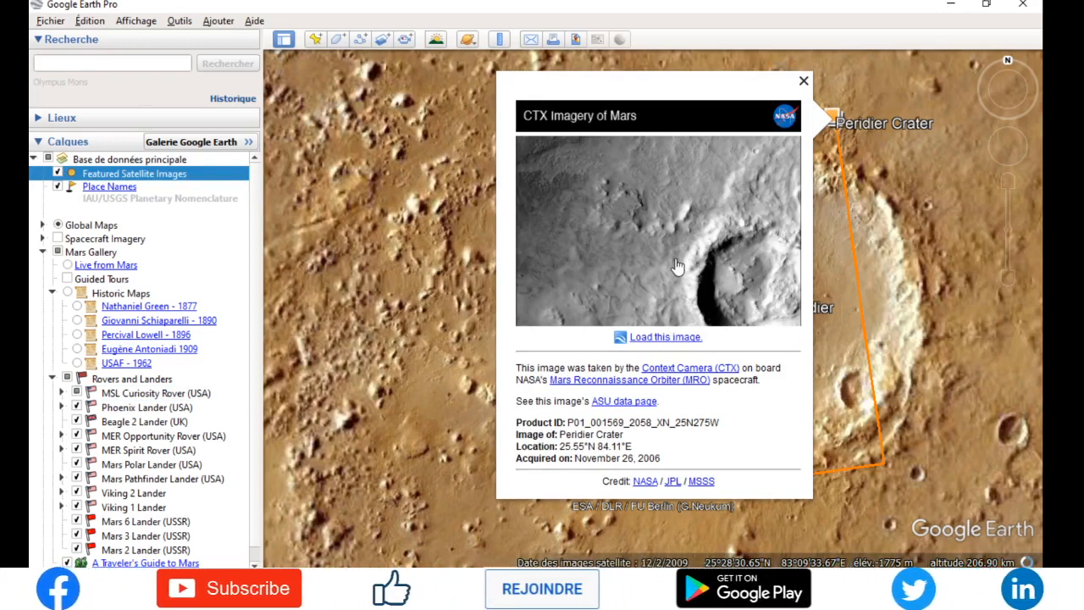
left_click(804, 82)
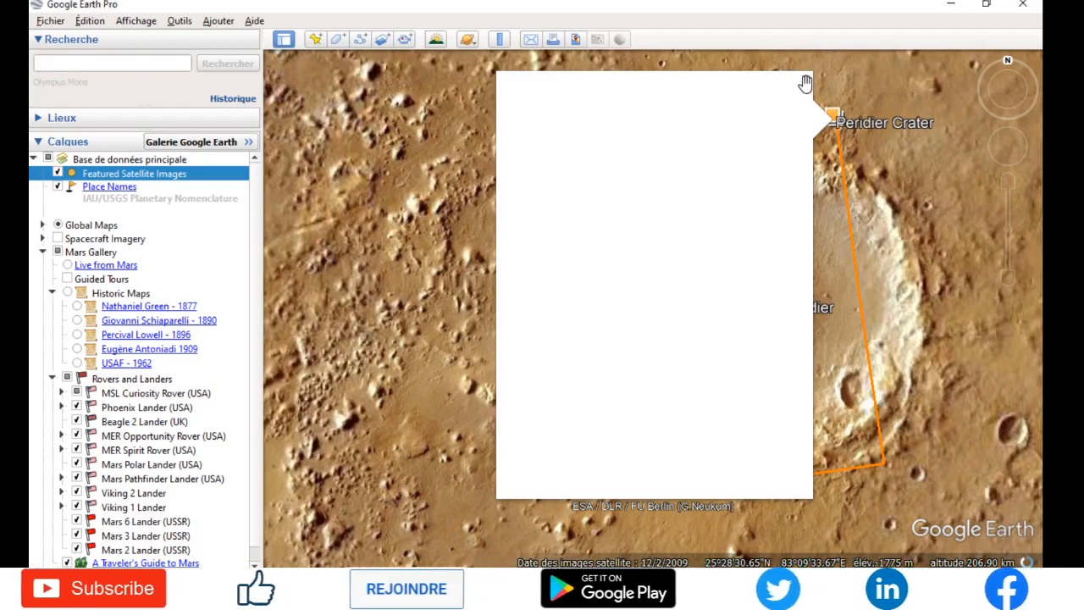
left_click(806, 83)
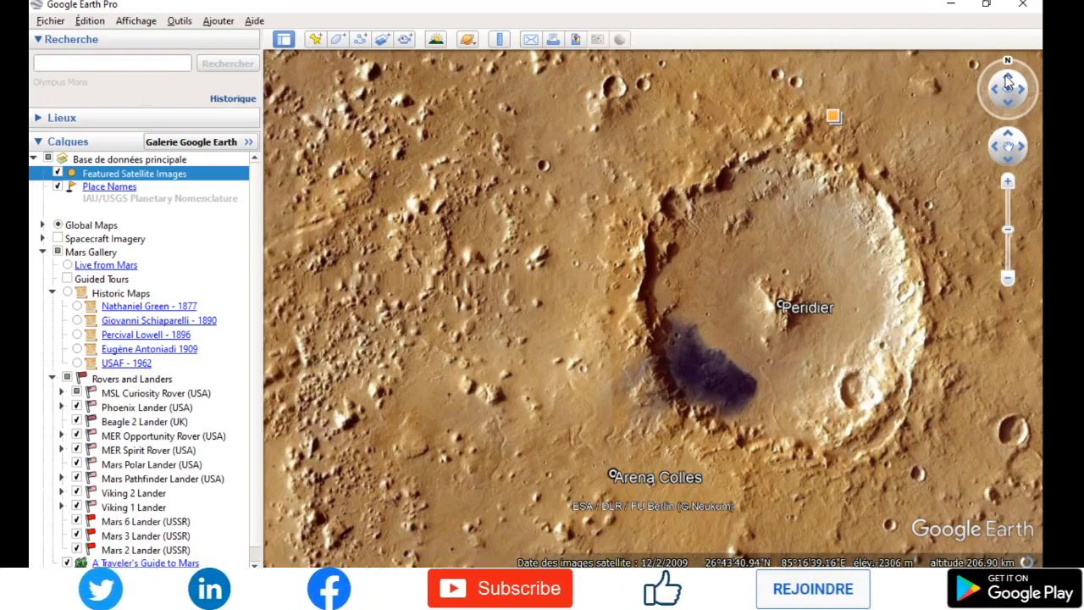
- Tilt the view over Peridier crater slightly and check the end of the layer list down to Relief
left_click(1008, 81)
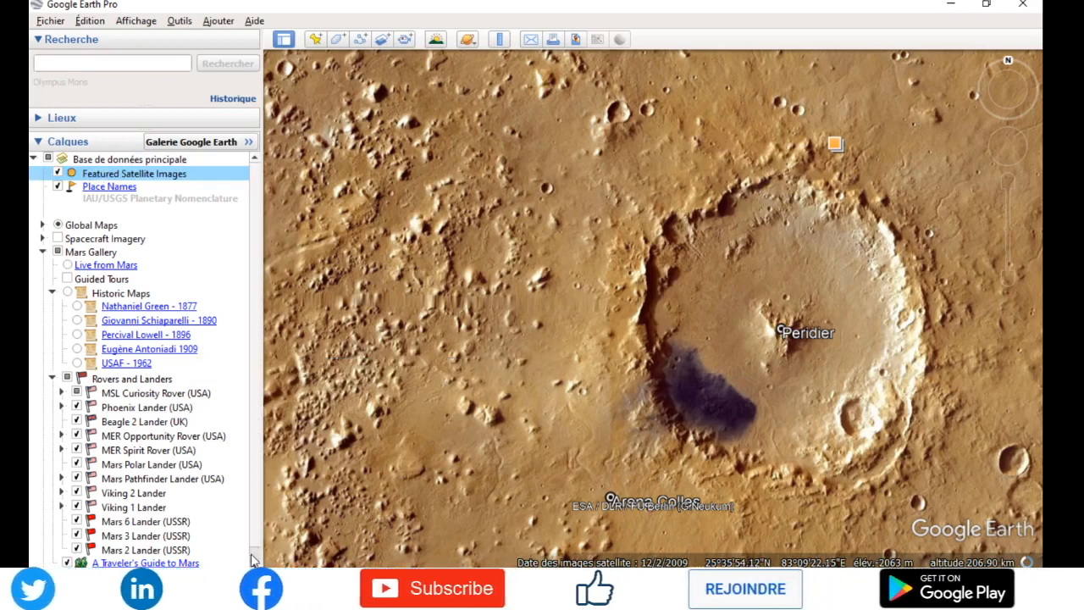
scroll(249, 525, "down", 1)
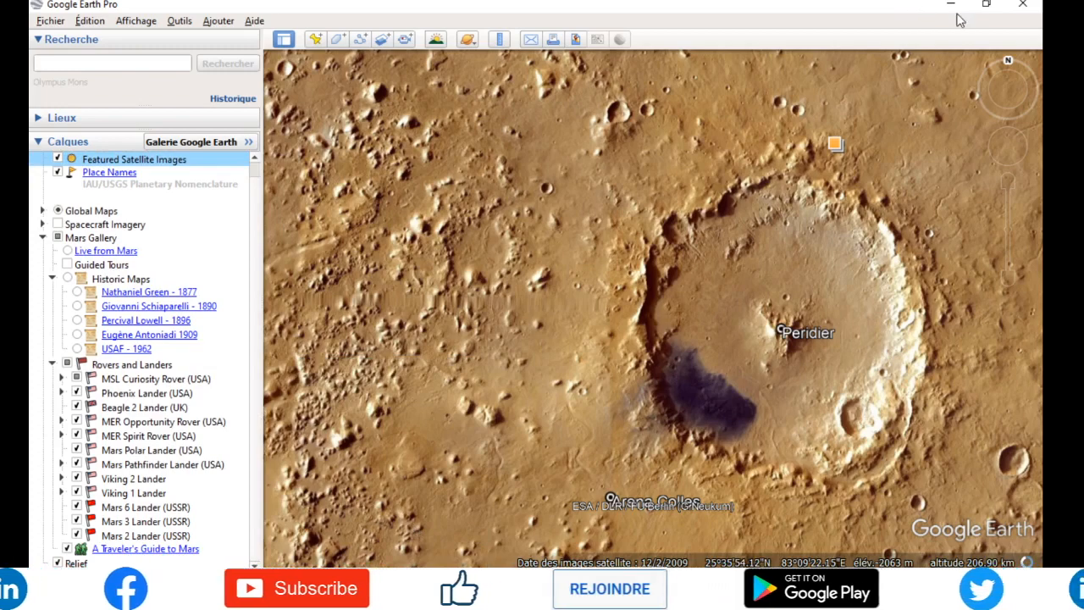
left_click(1024, 7)
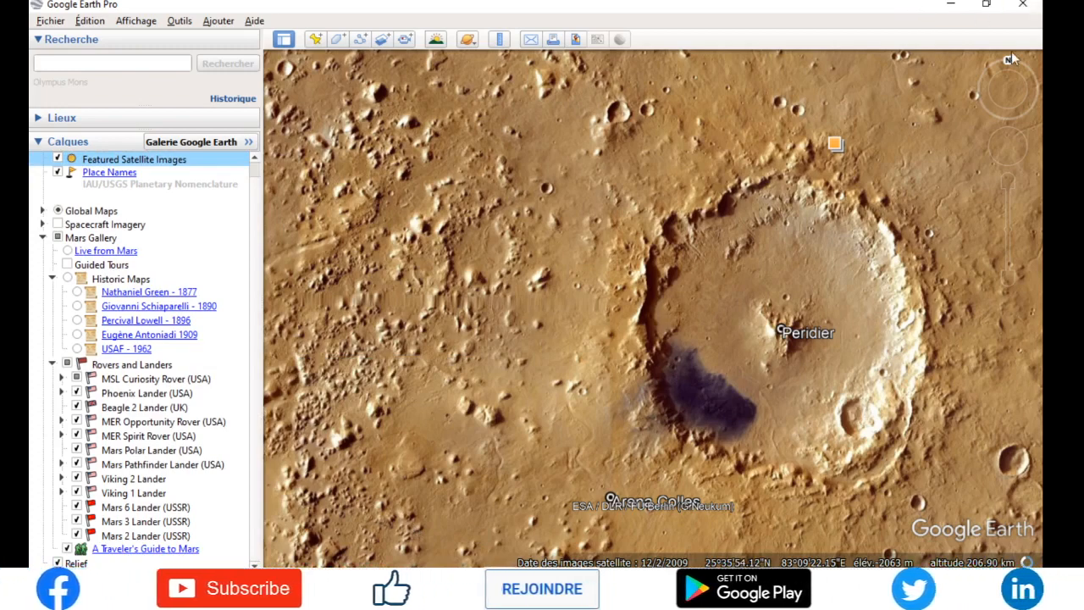